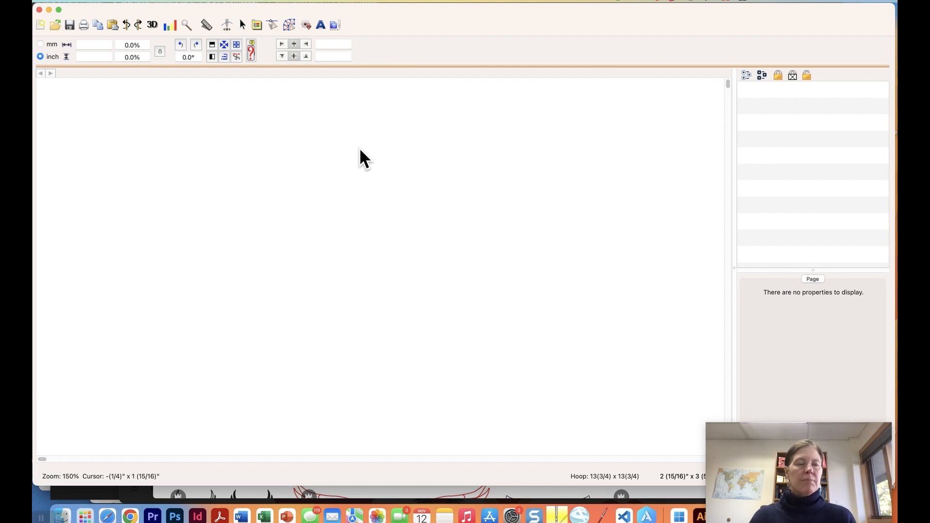
# Start a new blank design page and switch to the StitchArtist digitizing toolbar.
pyautogui.click(108, 2)
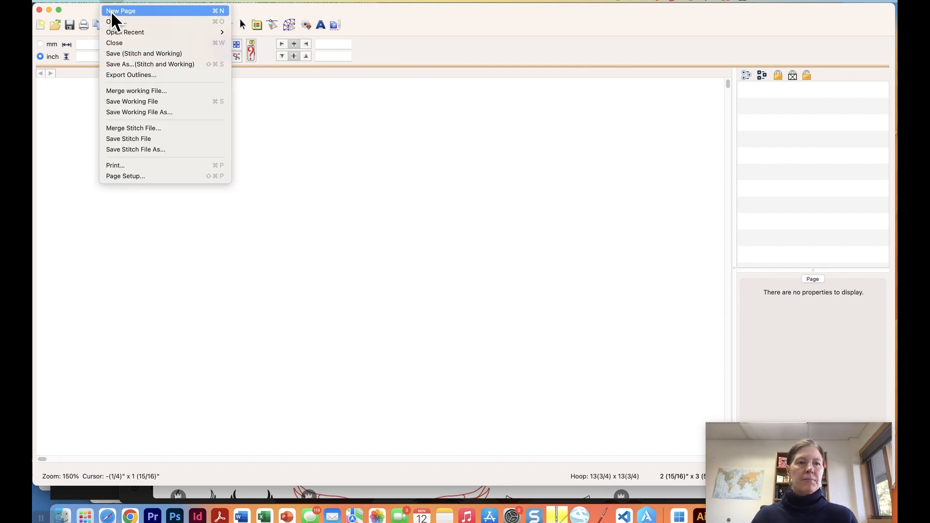
pyautogui.click(115, 11)
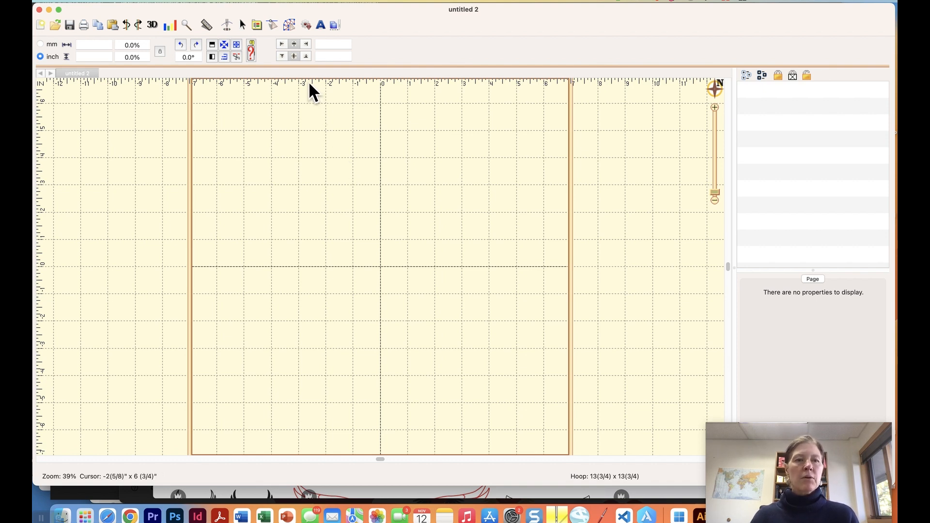
pyautogui.click(289, 26)
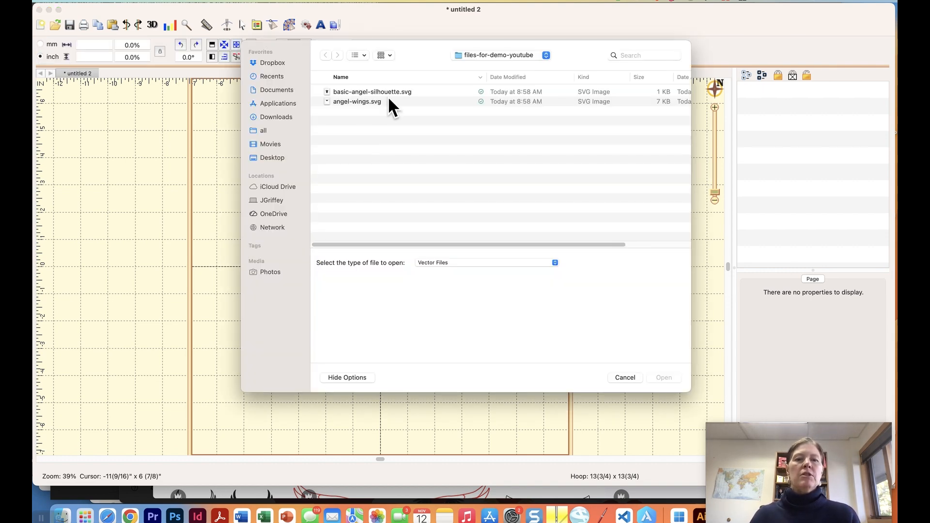
# Import basic-angel-silhouette.svg so the angel outline sits centred on the hoop.
pyautogui.click(383, 91)
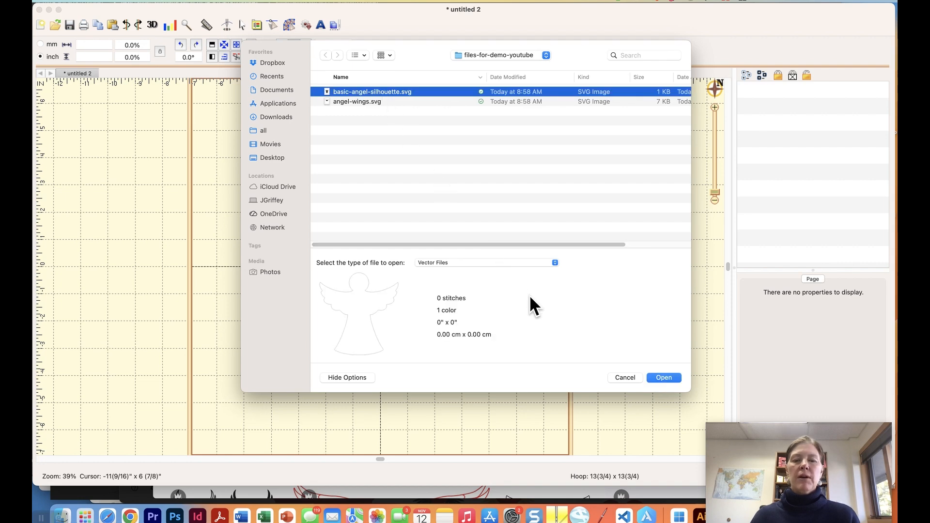
pyautogui.click(673, 379)
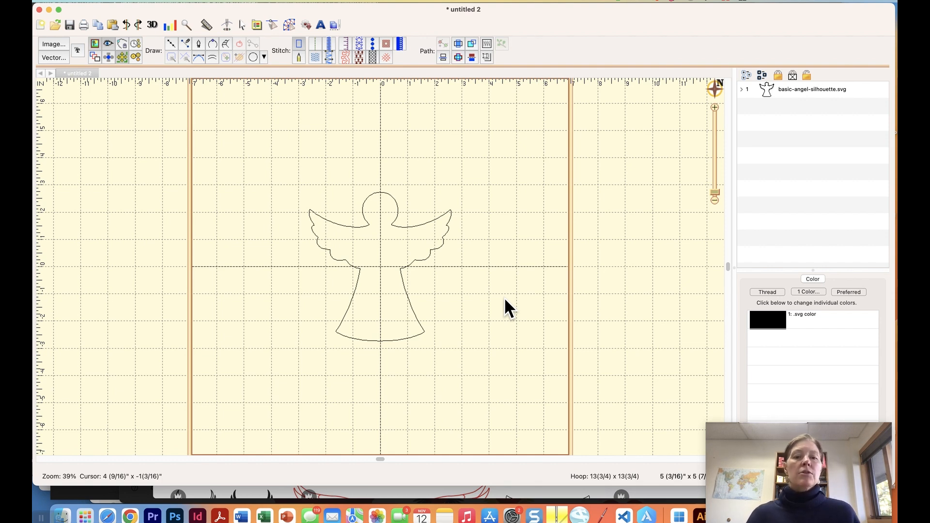
# Select the angel outline, zoom in twice, and pick nodes on the skirt's right side.
pyautogui.click(403, 286)
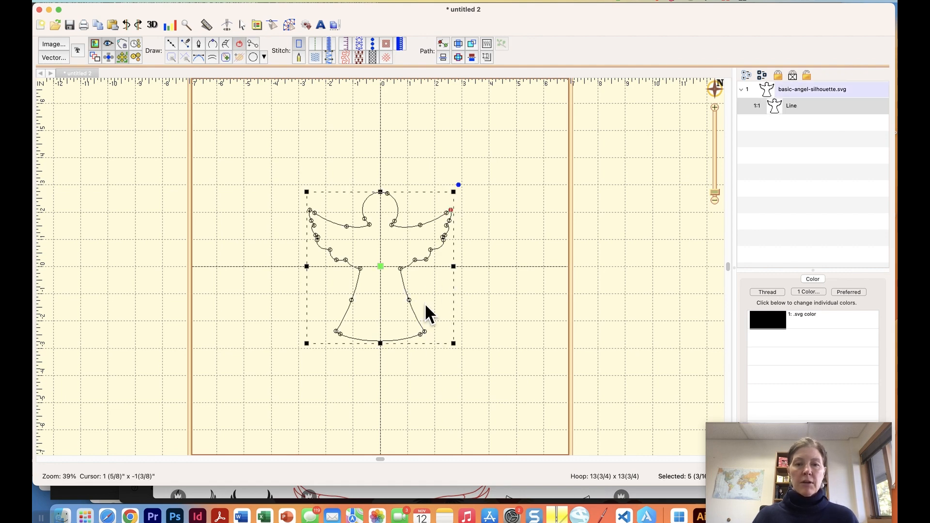
pyautogui.click(714, 107)
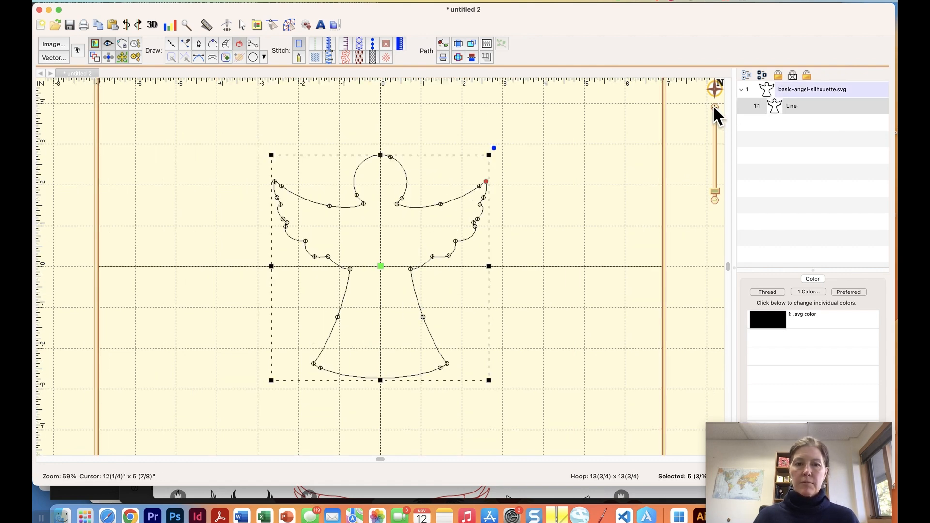
pyautogui.click(715, 107)
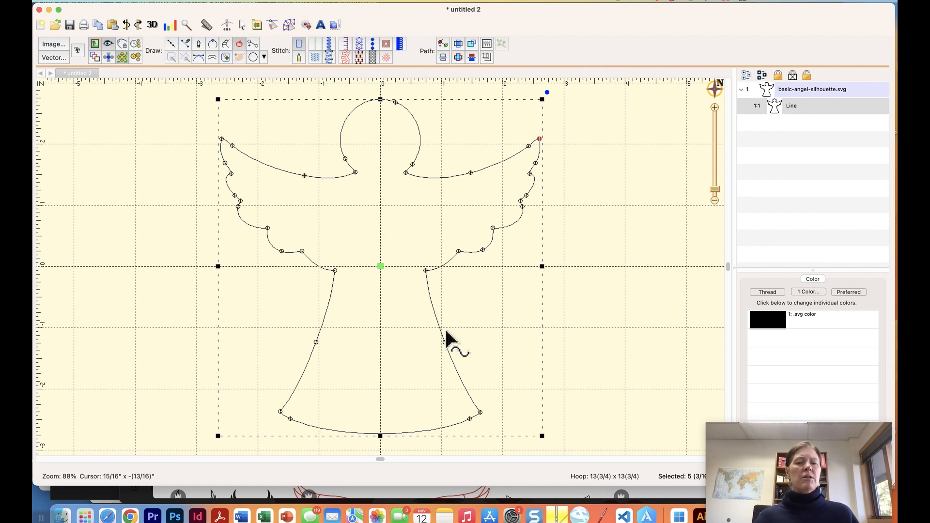
pyautogui.click(445, 342)
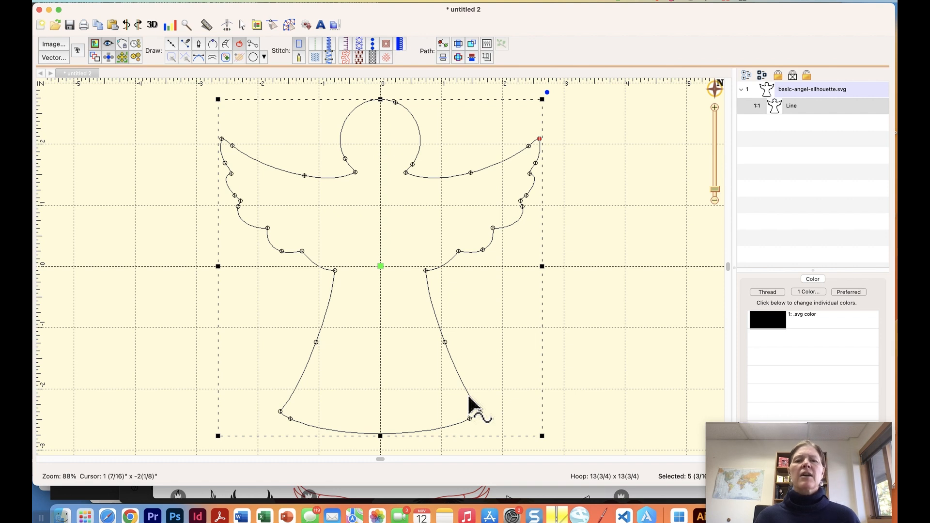
pyautogui.click(480, 412)
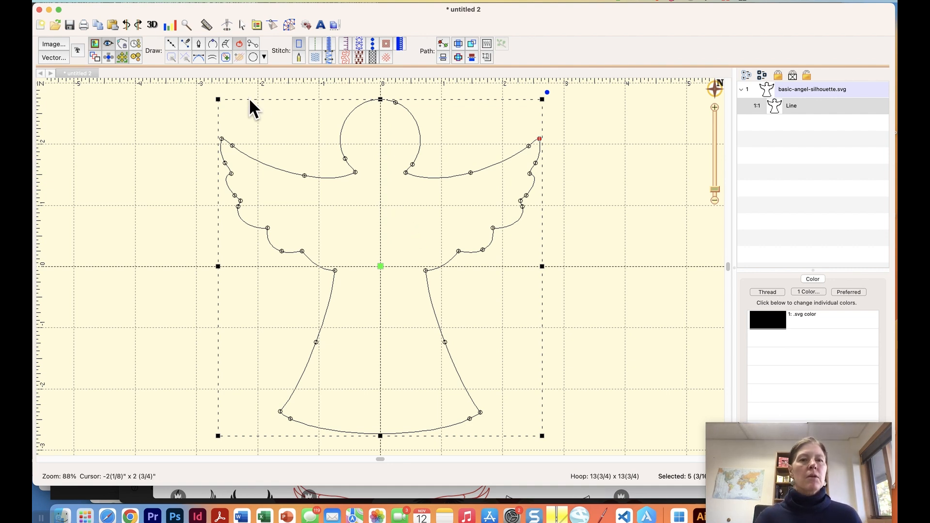
pyautogui.click(289, 25)
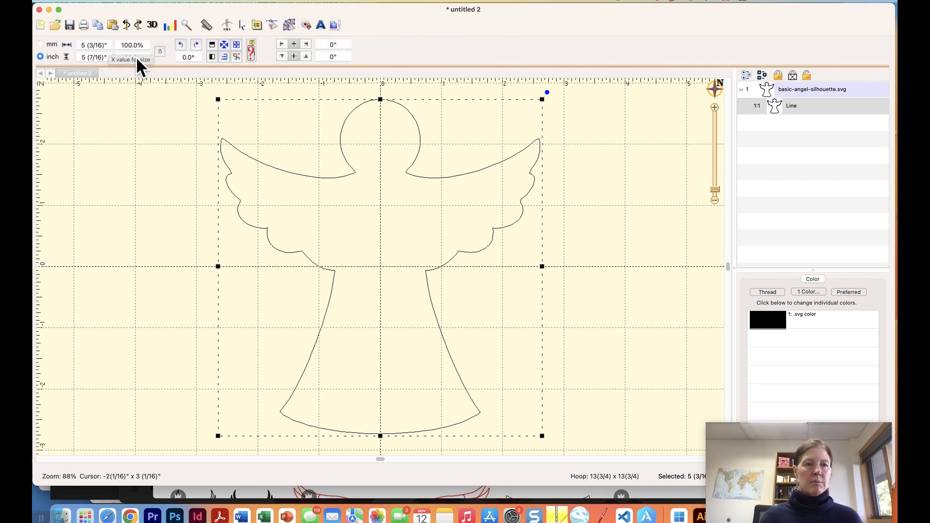
# Scale the angel proportionally to 3 1/4" wide (62.3%, 3 3/8" tall), keeping inches.
pyautogui.click(159, 52)
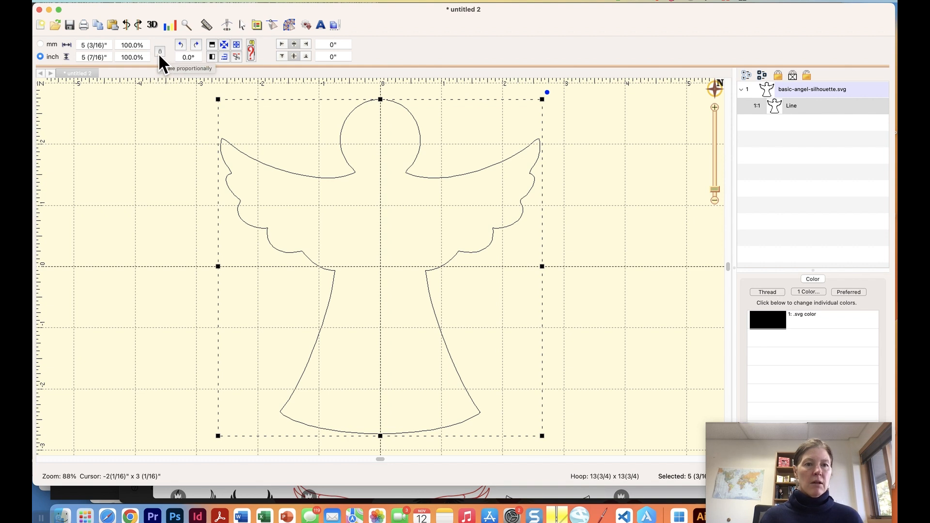
pyautogui.click(158, 53)
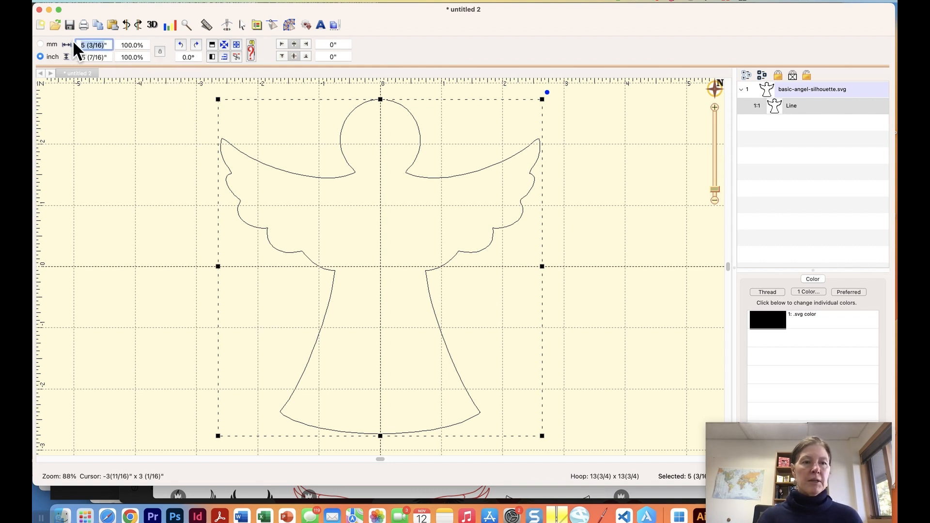
pyautogui.write('3')
pyautogui.write(' (1/4')
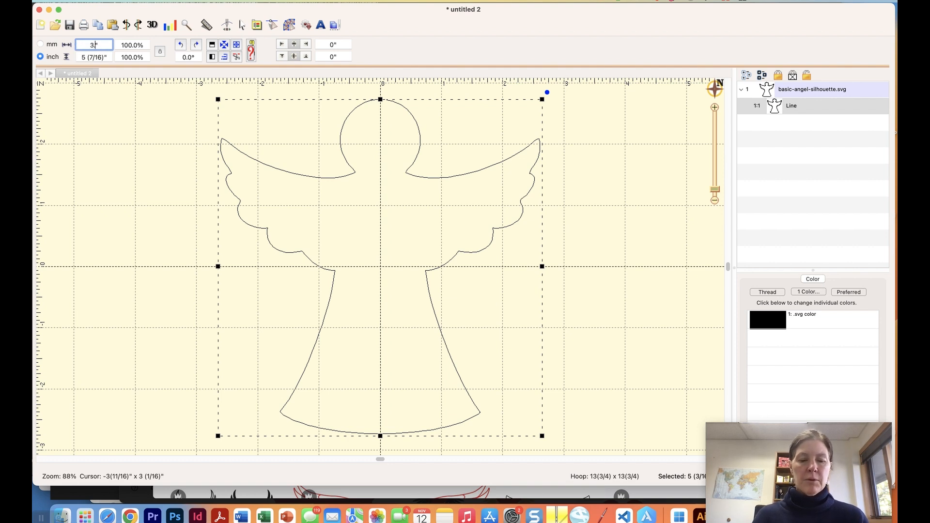
pyautogui.press('Return')
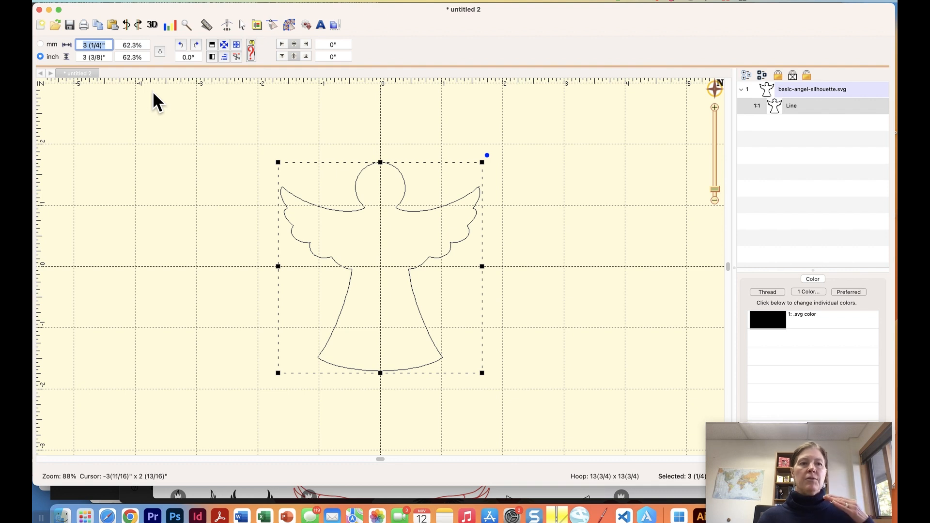
pyautogui.click(40, 43)
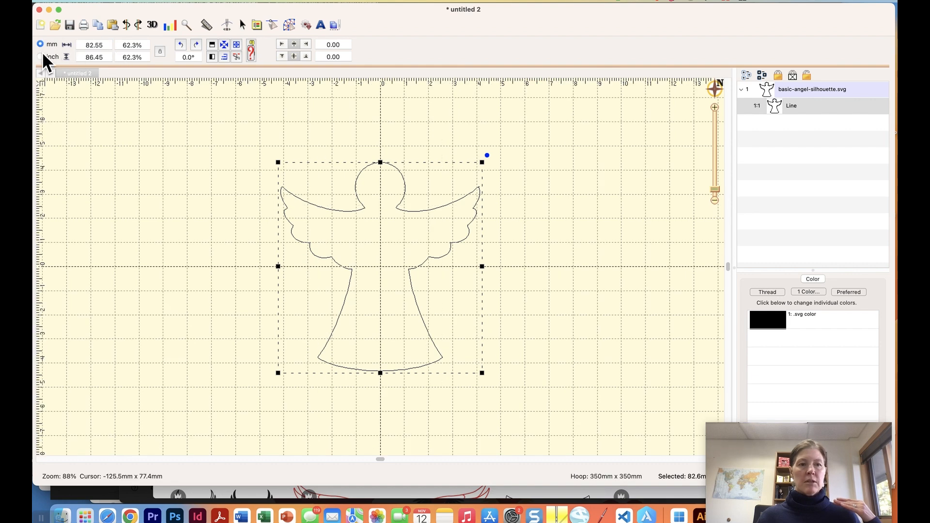
pyautogui.click(40, 56)
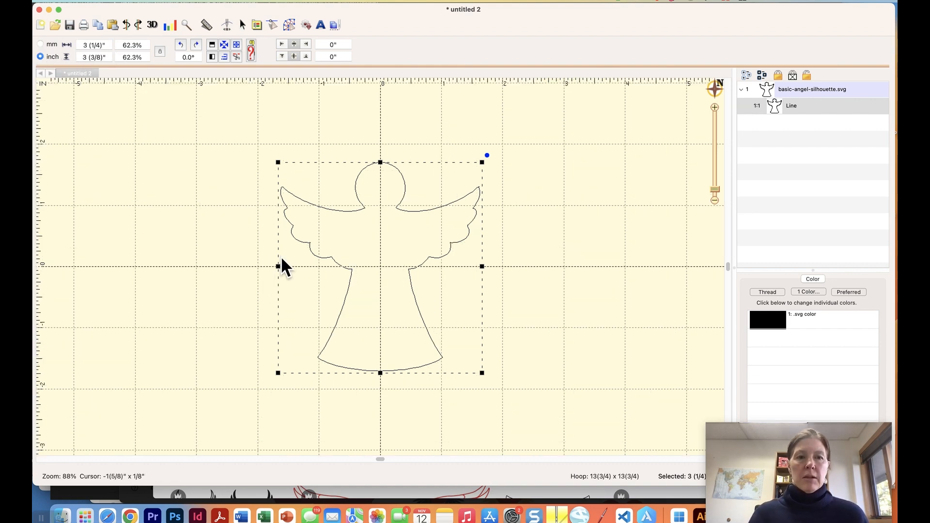
pyautogui.click(289, 24)
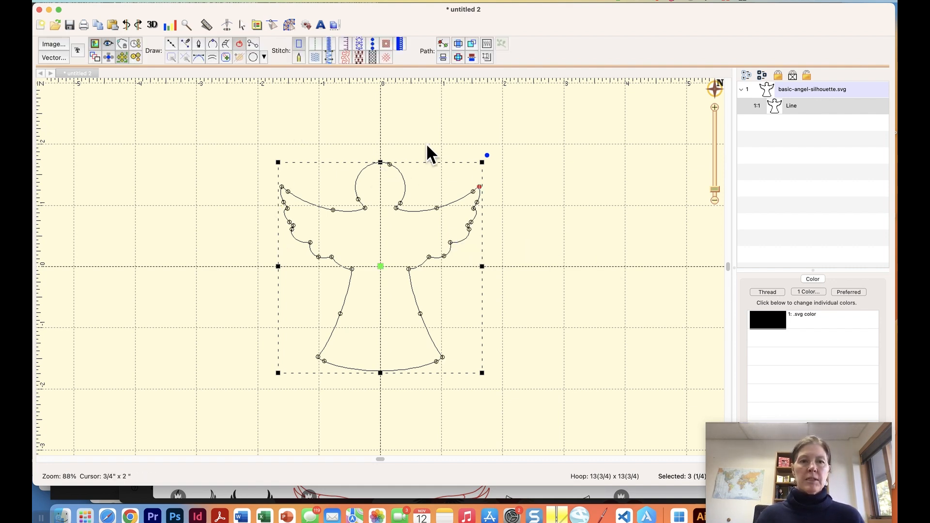
# Fill the angel with freestanding diamond-pattern lace at 2.0 mm density.
pyautogui.click(371, 57)
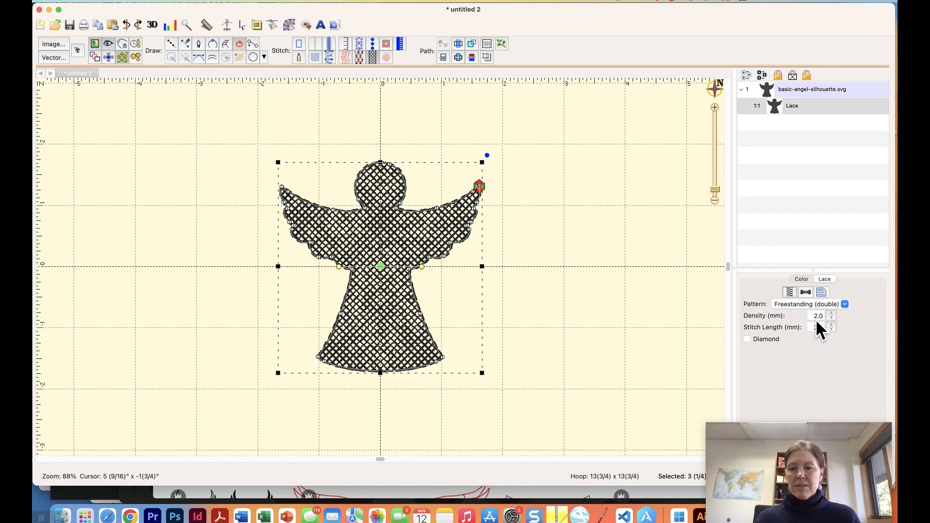
pyautogui.click(830, 319)
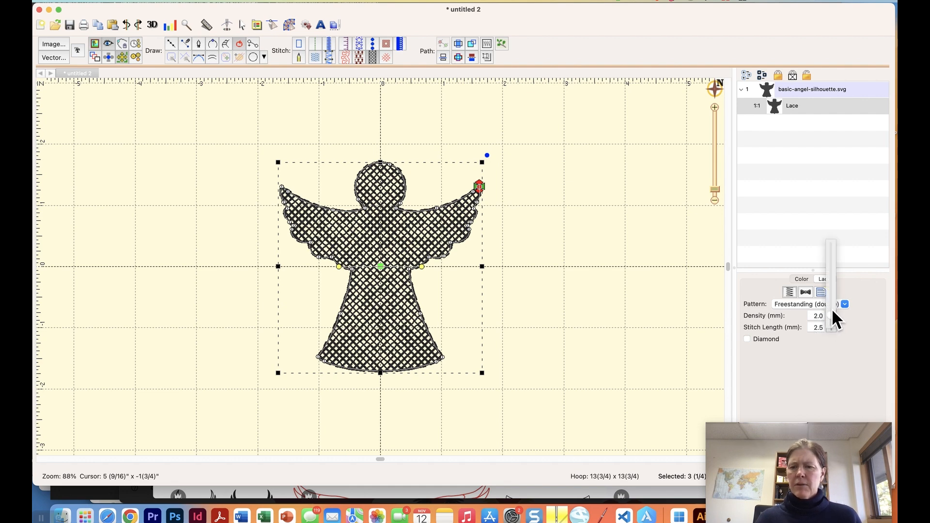
pyautogui.moveTo(831, 306); pyautogui.dragTo(830, 303)
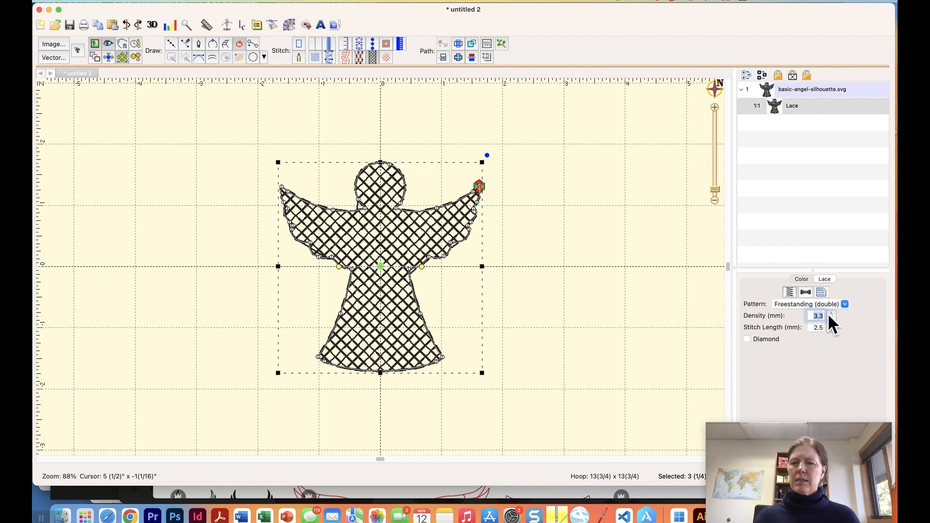
pyautogui.write('2')
pyautogui.press('Return')
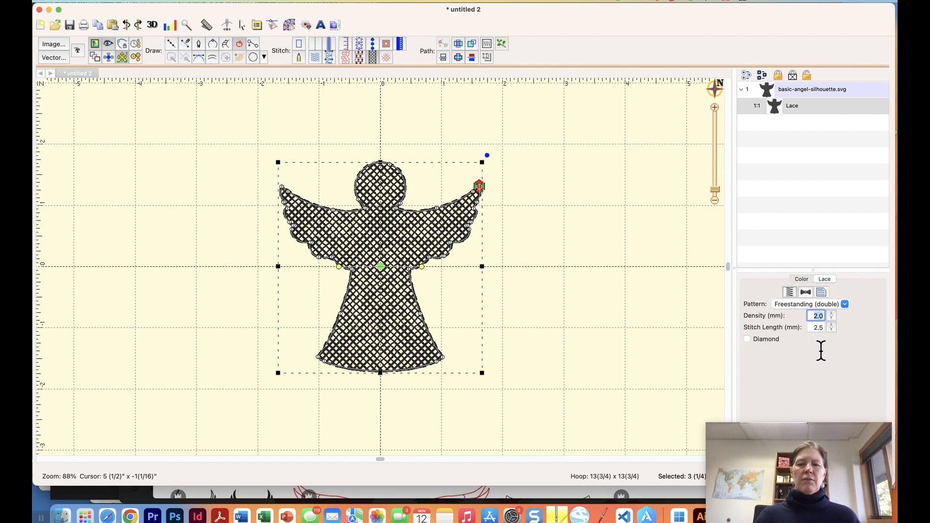
pyautogui.click(747, 339)
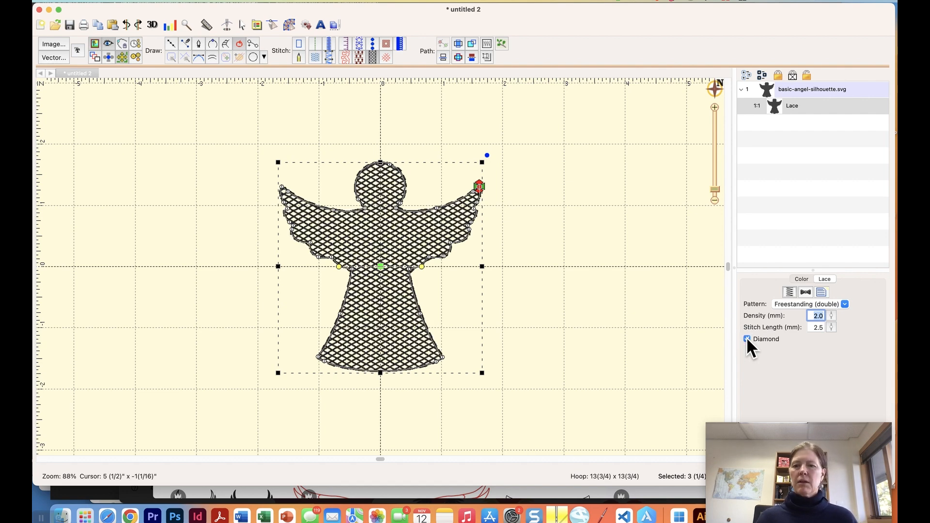
pyautogui.click(643, 272)
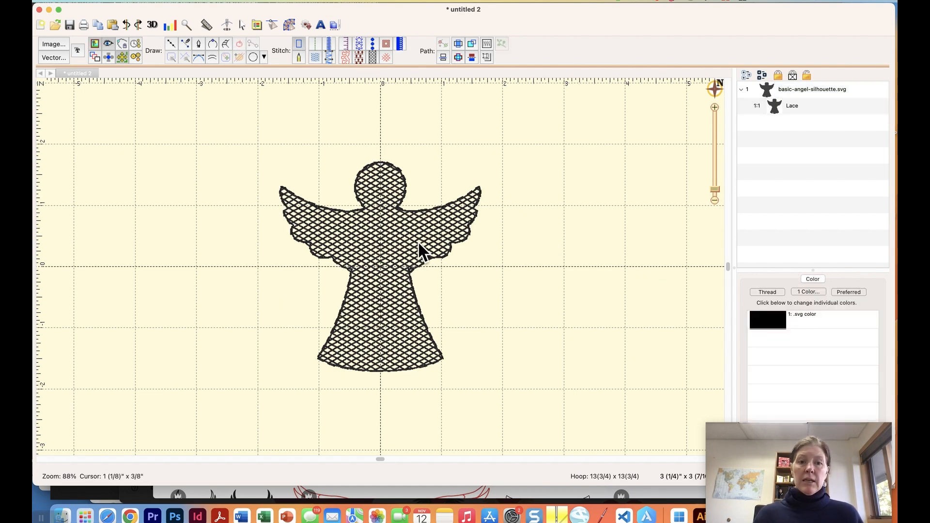
pyautogui.click(398, 240)
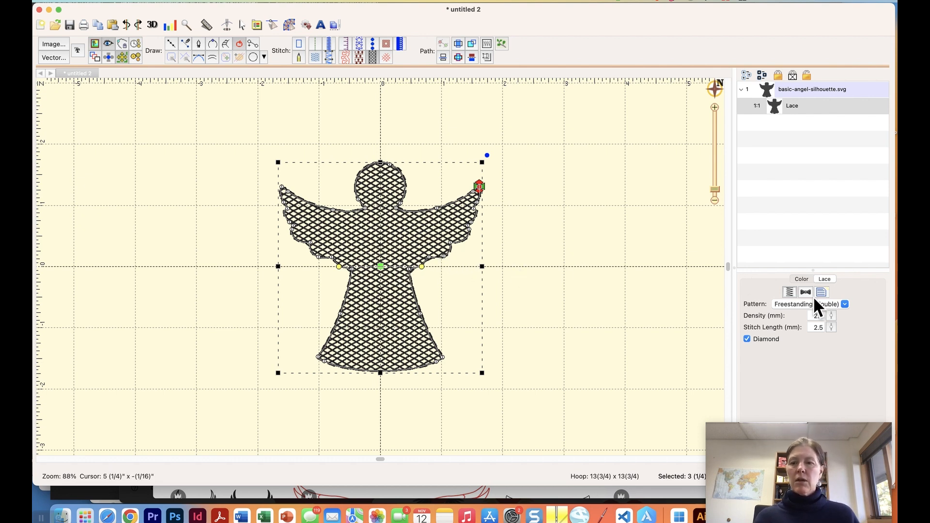
pyautogui.click(802, 279)
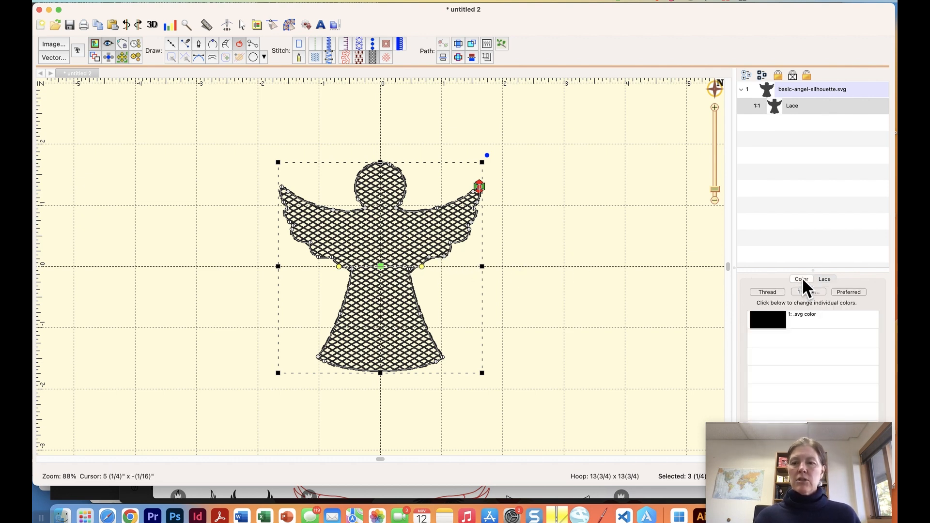
# Change the lace thread to Madeira 1001 White, then select the Lace object.
pyautogui.click(766, 324)
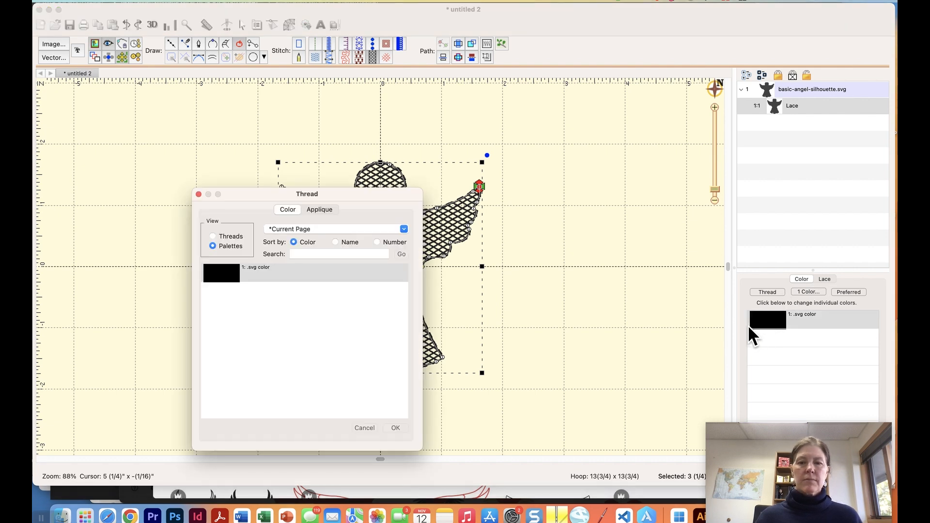
pyautogui.click(335, 242)
pyautogui.click(333, 253)
pyautogui.write('white')
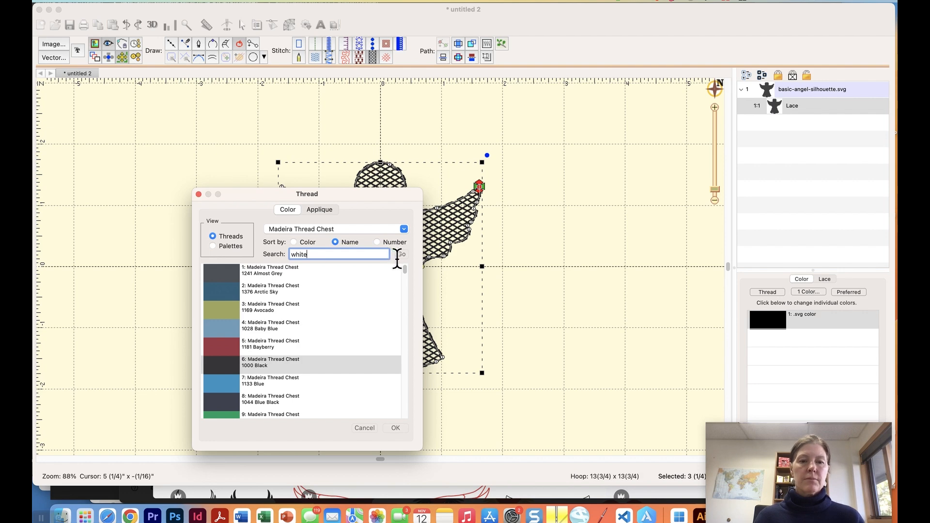
pyautogui.click(402, 254)
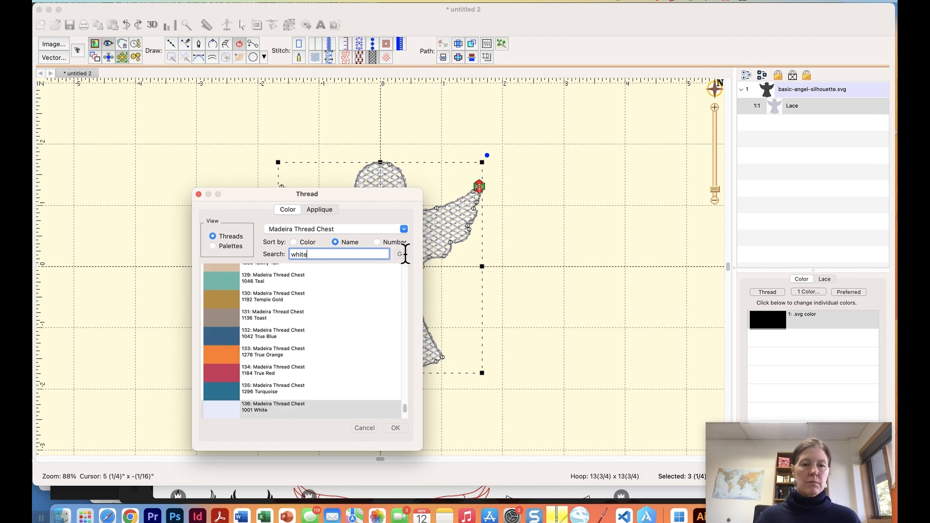
pyautogui.click(397, 429)
pyautogui.click(542, 280)
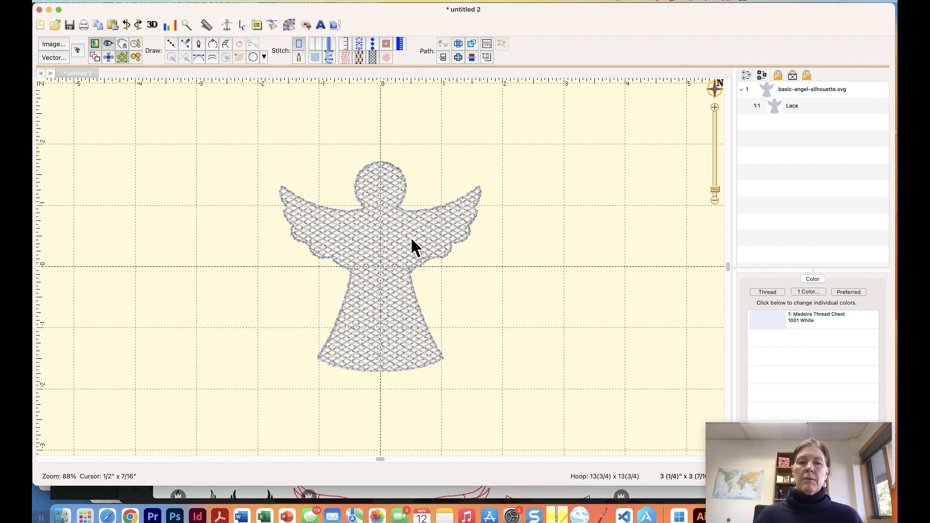
pyautogui.click(409, 238)
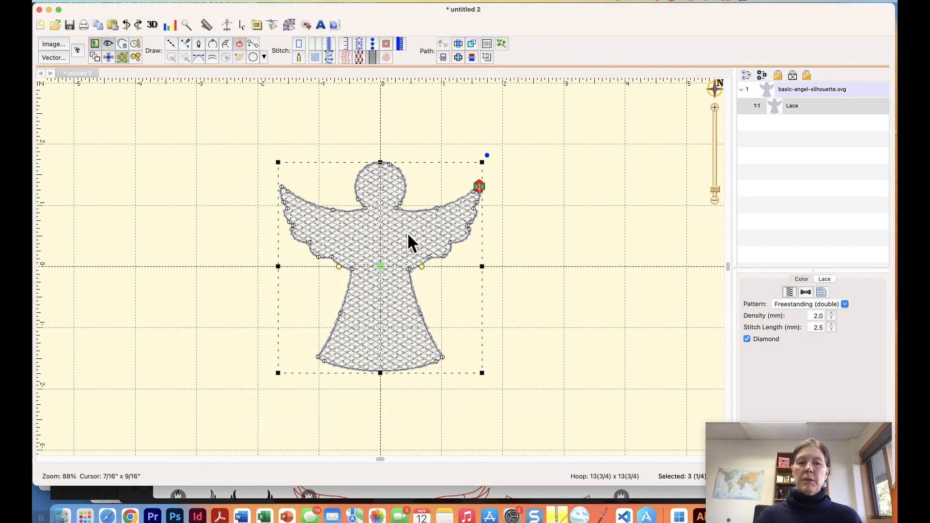
pyautogui.click(780, 115)
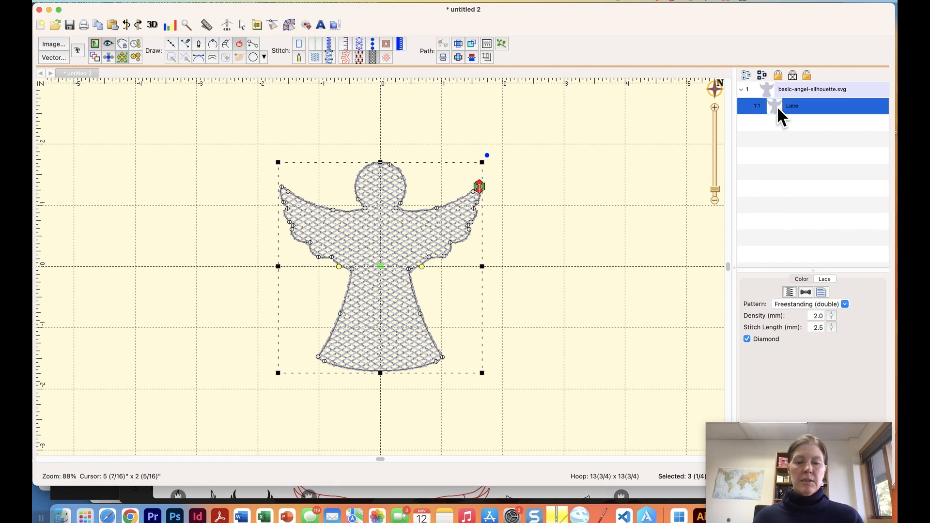
# Duplicate the Lace object and turn the copy into a 2 mm satin border.
pyautogui.press('super+v')
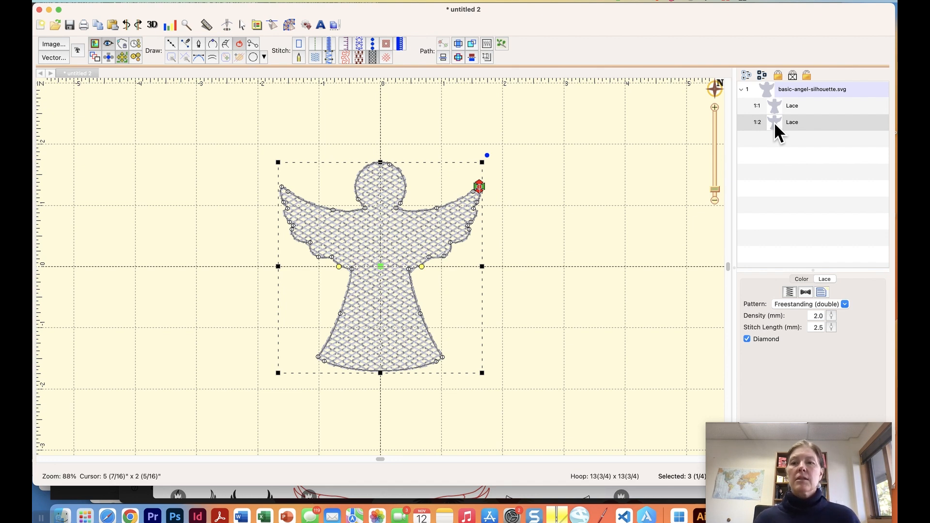
pyautogui.click(773, 121)
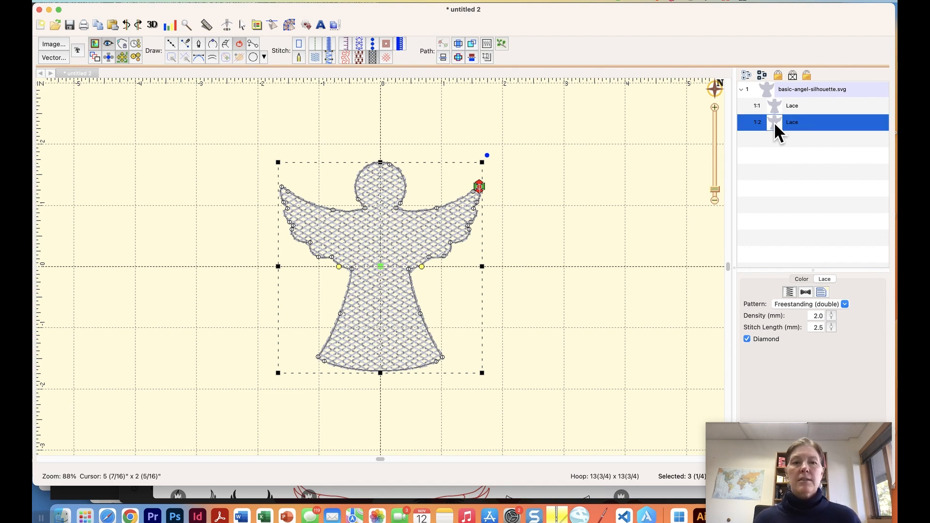
pyautogui.click(328, 43)
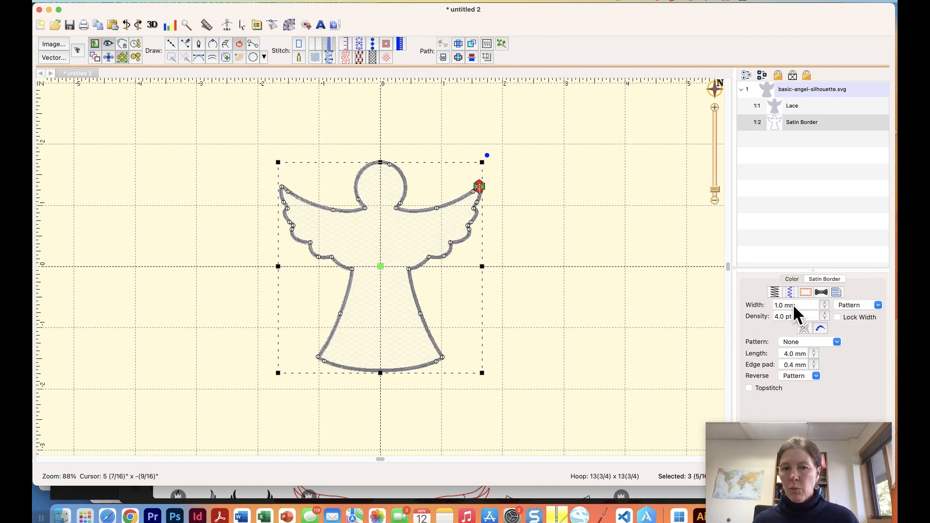
pyautogui.click(590, 289)
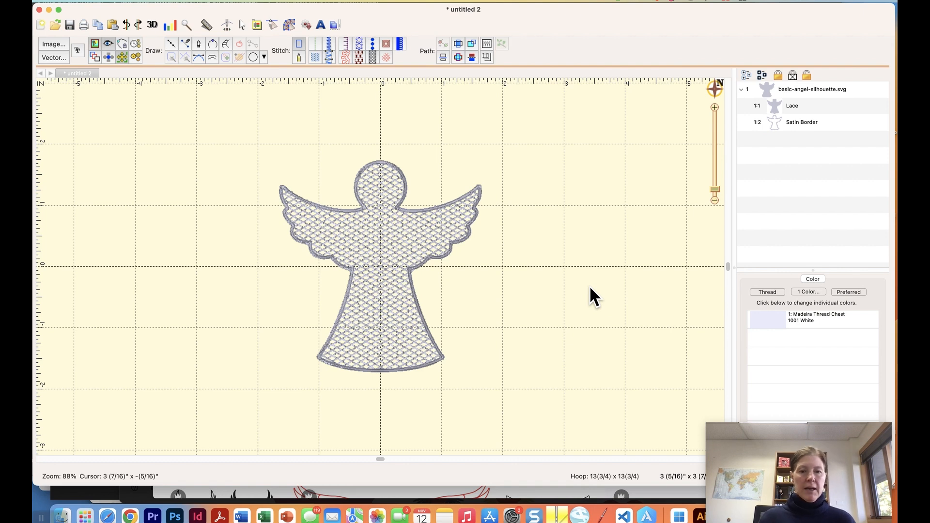
pyautogui.click(446, 253)
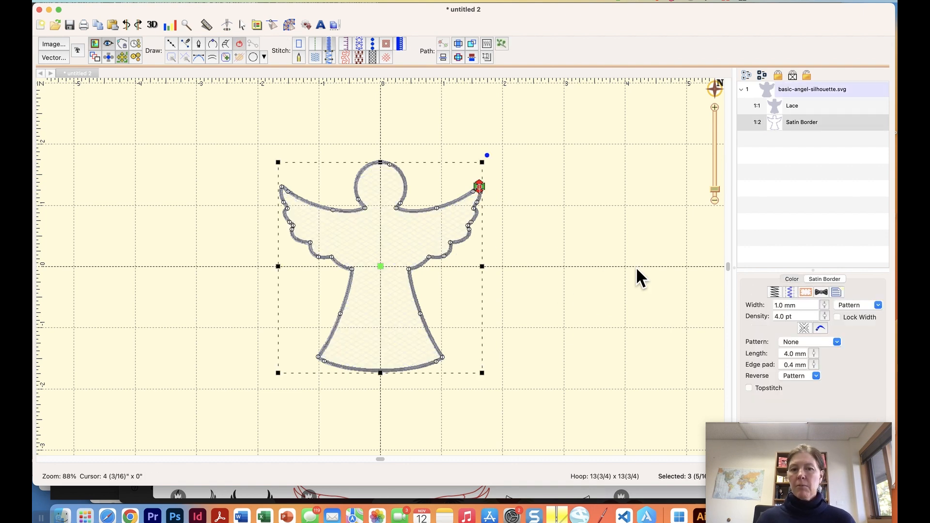
pyautogui.write('2')
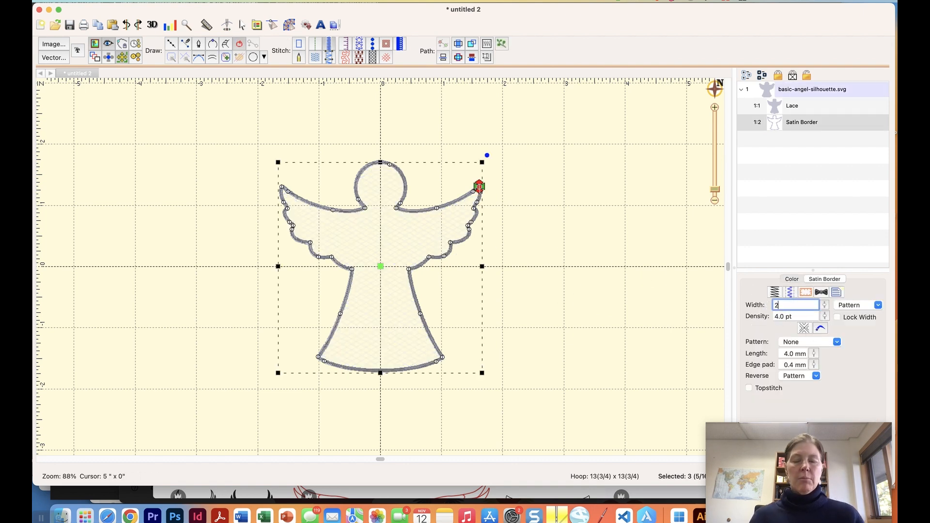
pyautogui.press('Return')
pyautogui.click(551, 184)
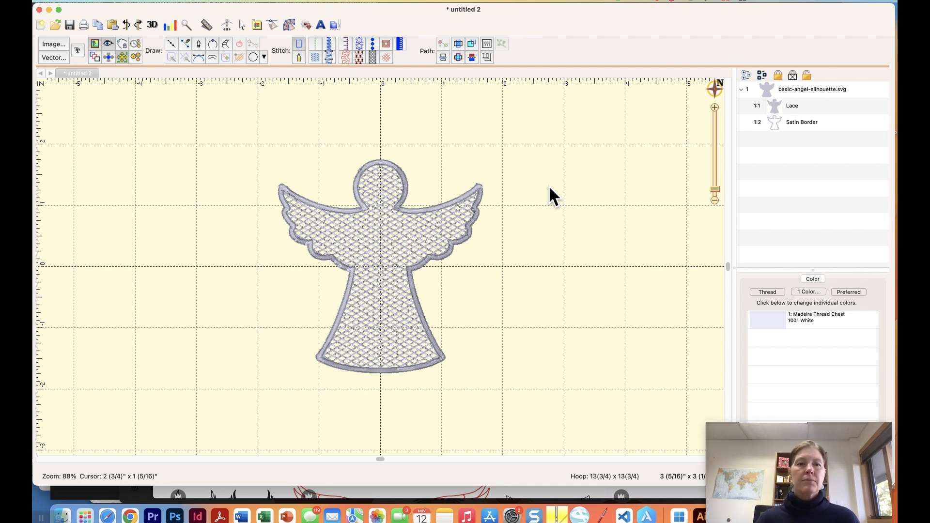
pyautogui.click(252, 57)
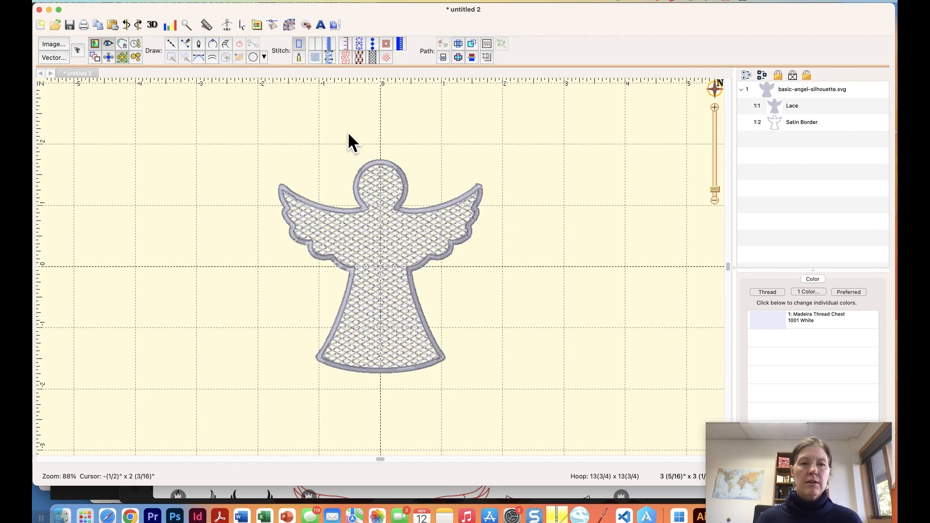
pyautogui.click(255, 56)
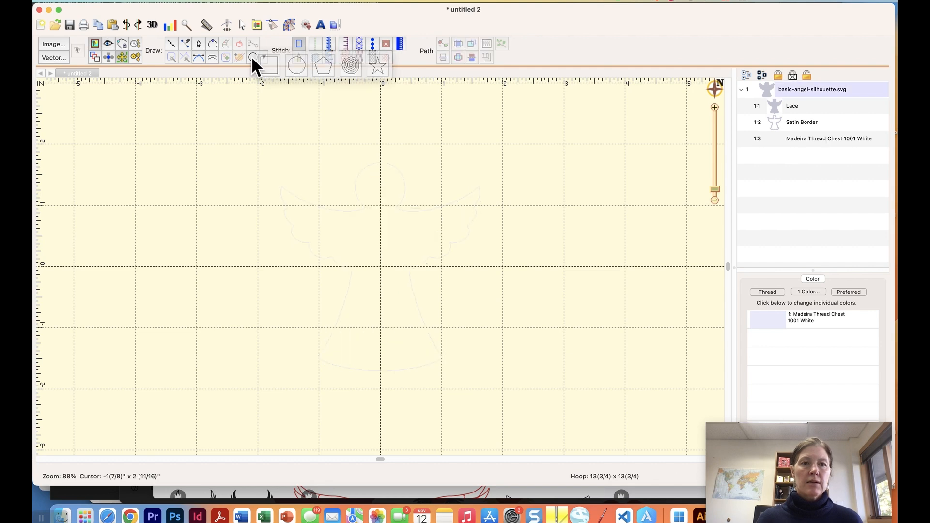
# Draw a small circle above the head and make it a 1.0 mm satin border.
pyautogui.click(372, 136)
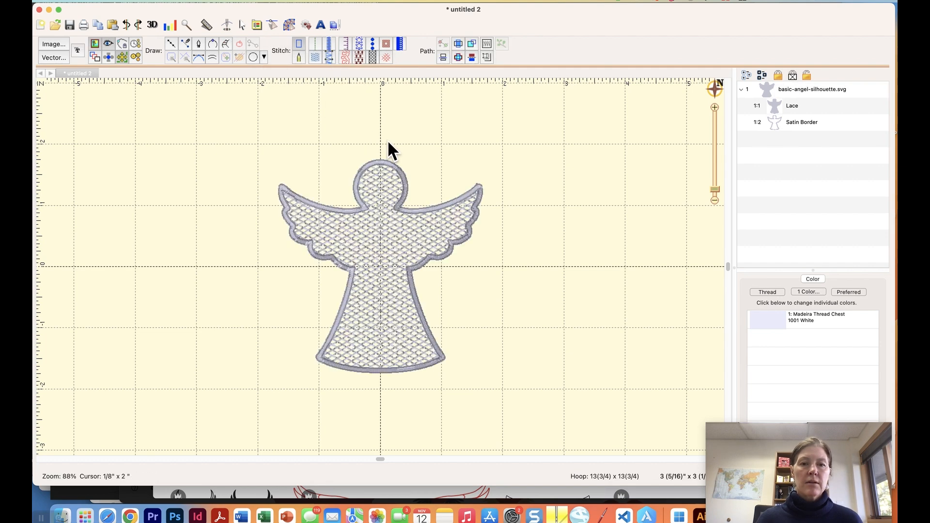
pyautogui.click(248, 54)
pyautogui.moveTo(361, 128); pyautogui.dragTo(382, 149)
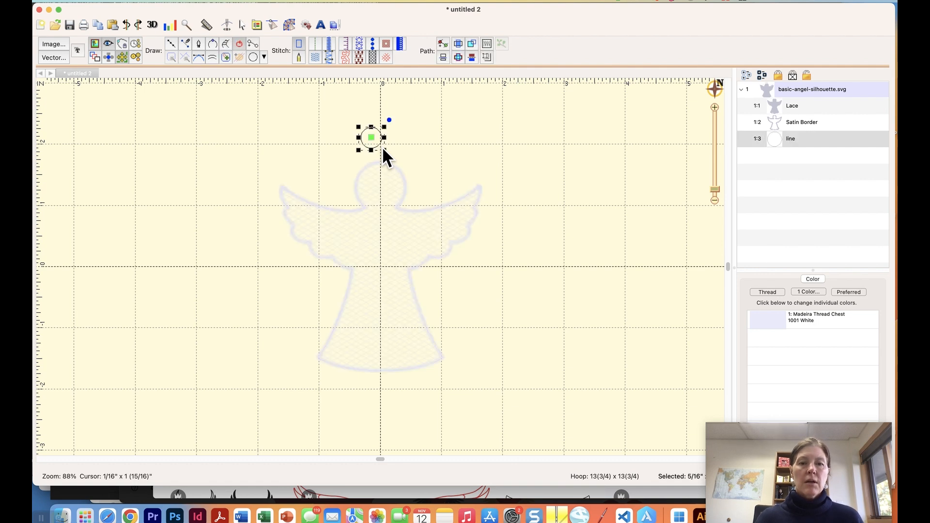
pyautogui.click(329, 44)
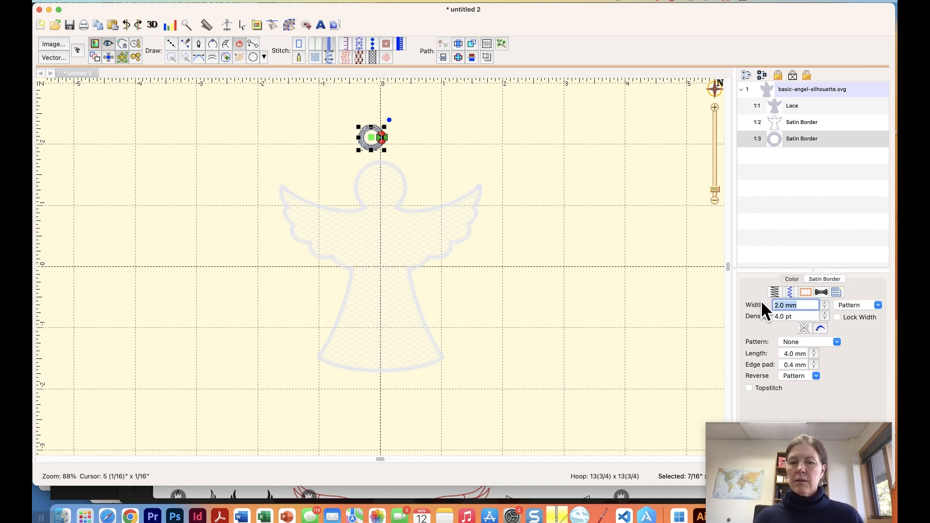
pyautogui.write('1')
pyautogui.press('Return')
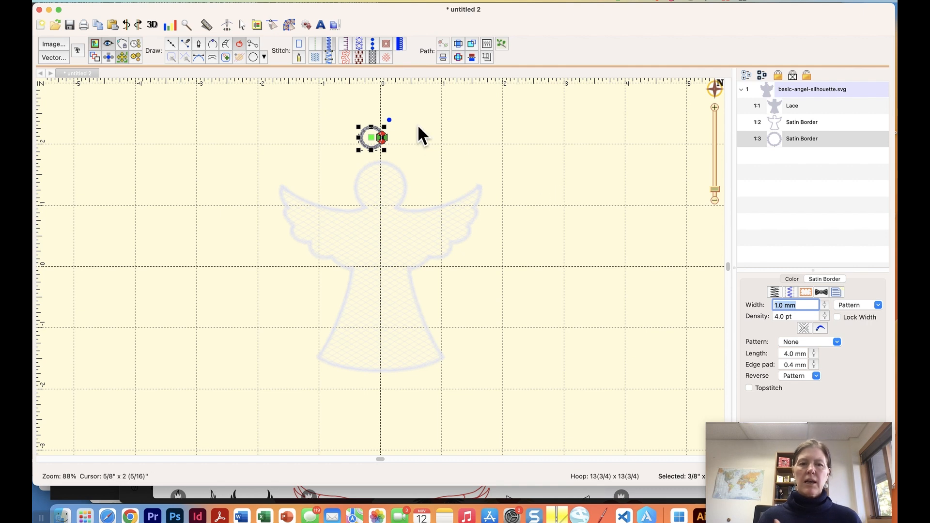
pyautogui.click(469, 139)
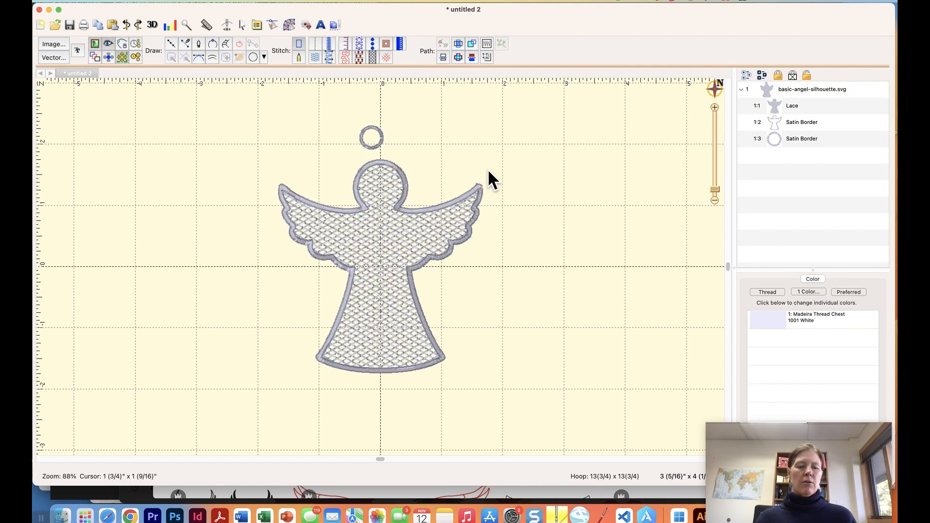
# Centre all design parts horizontally so the loop sits over the angel.
pyautogui.press('super+a')
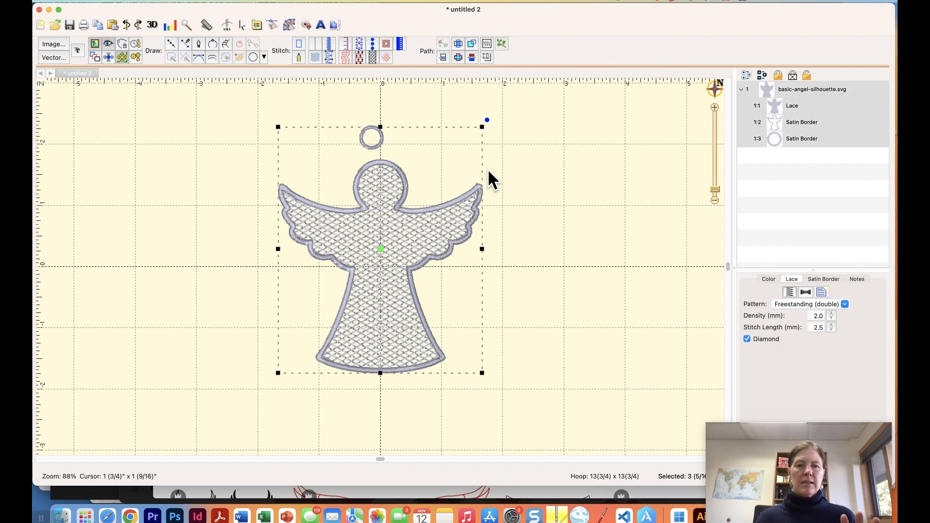
pyautogui.click(163, 2)
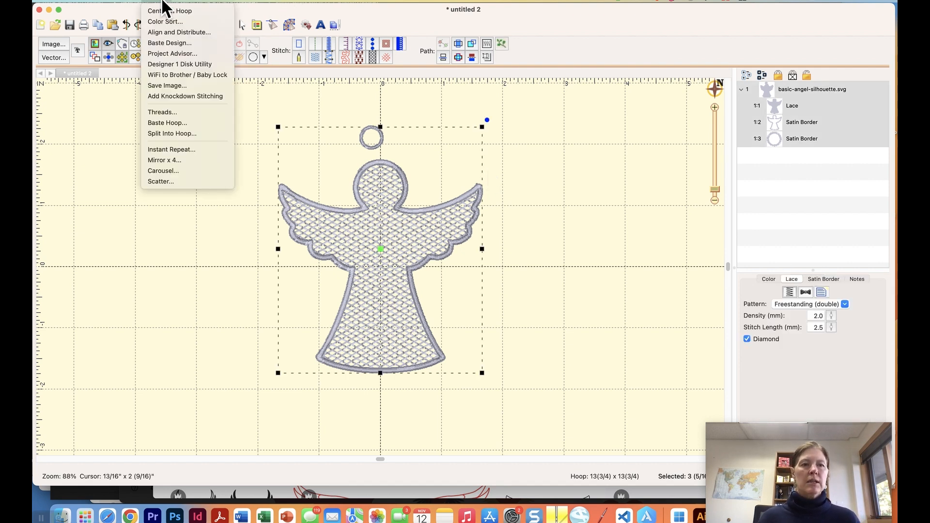
pyautogui.click(161, 32)
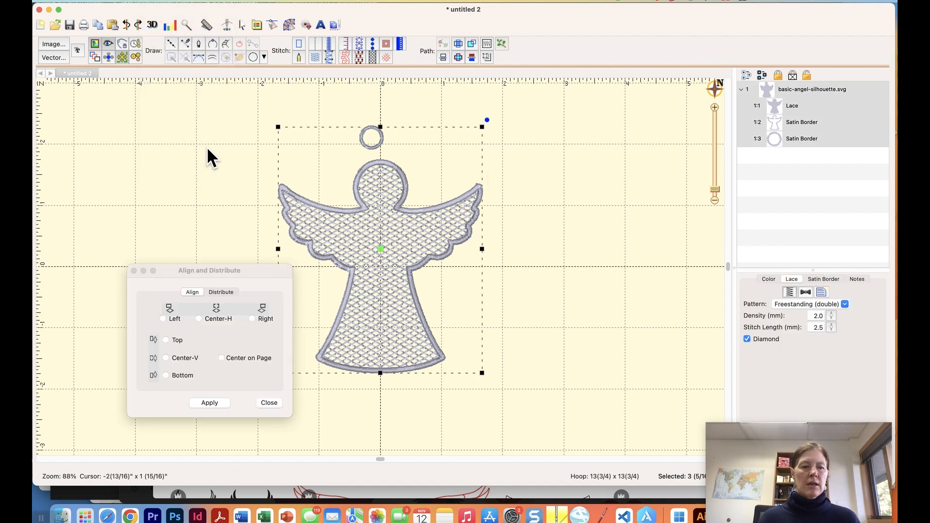
pyautogui.click(198, 318)
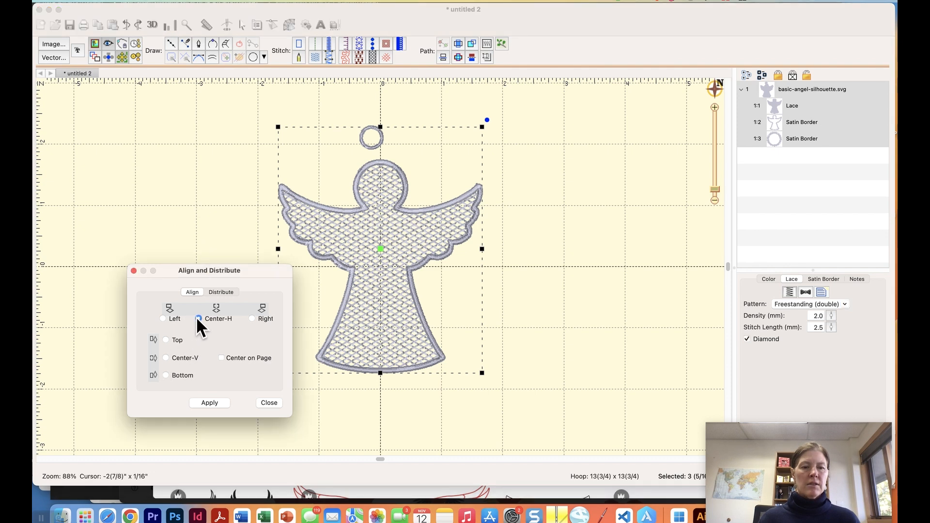
pyautogui.click(209, 402)
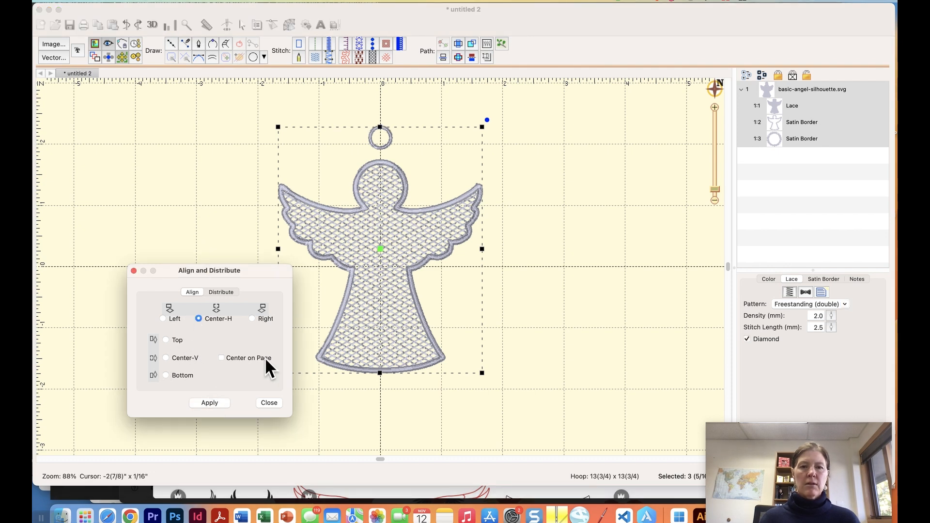
pyautogui.click(270, 402)
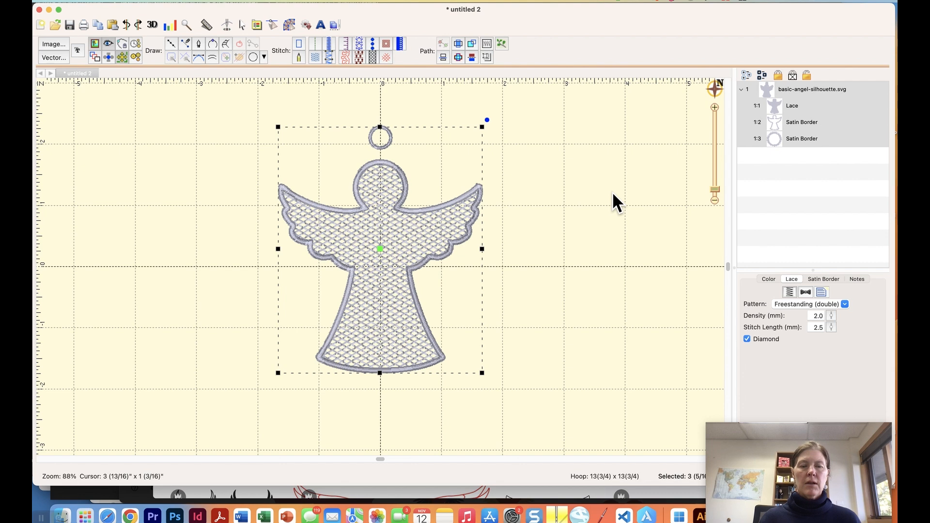
# Nudge the loop down two steps to touch the head, then drag its border row upward.
pyautogui.click(612, 194)
pyautogui.click(391, 139)
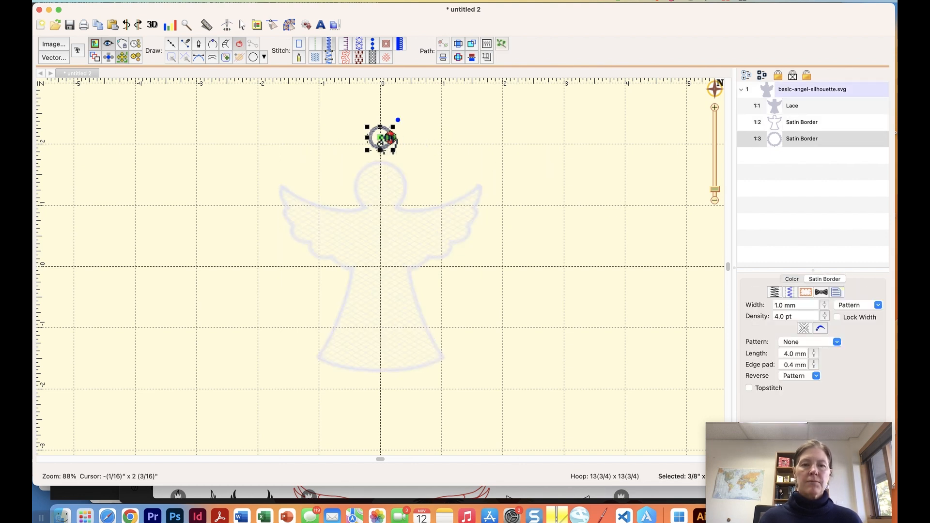
pyautogui.press('Down')
pyautogui.press('Down')
pyautogui.press('Down')
pyautogui.press('Down')
pyautogui.press('Down')
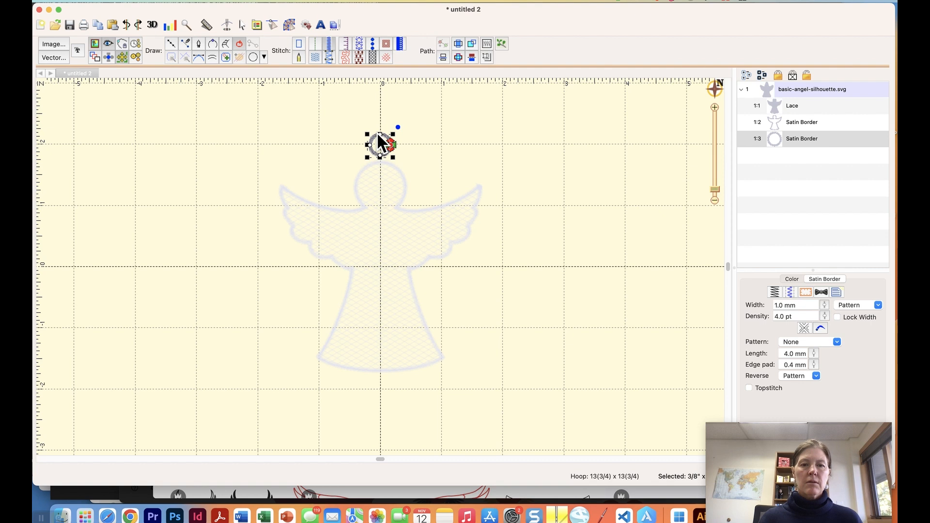
pyautogui.press('Down')
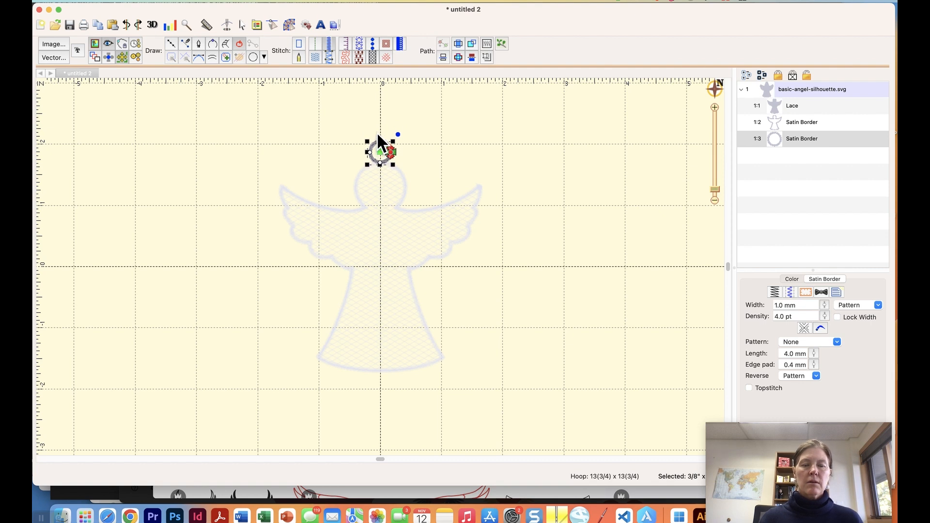
pyautogui.click(532, 153)
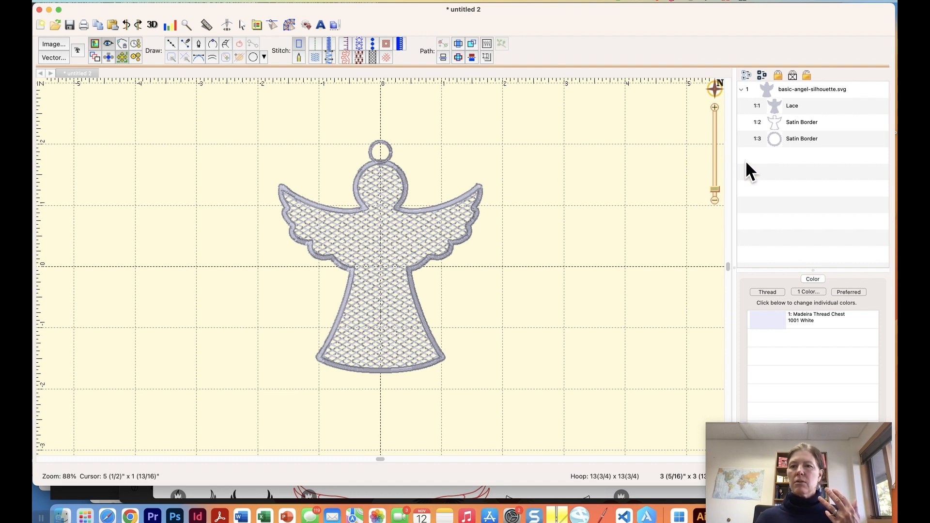
pyautogui.moveTo(780, 140); pyautogui.dragTo(781, 95)
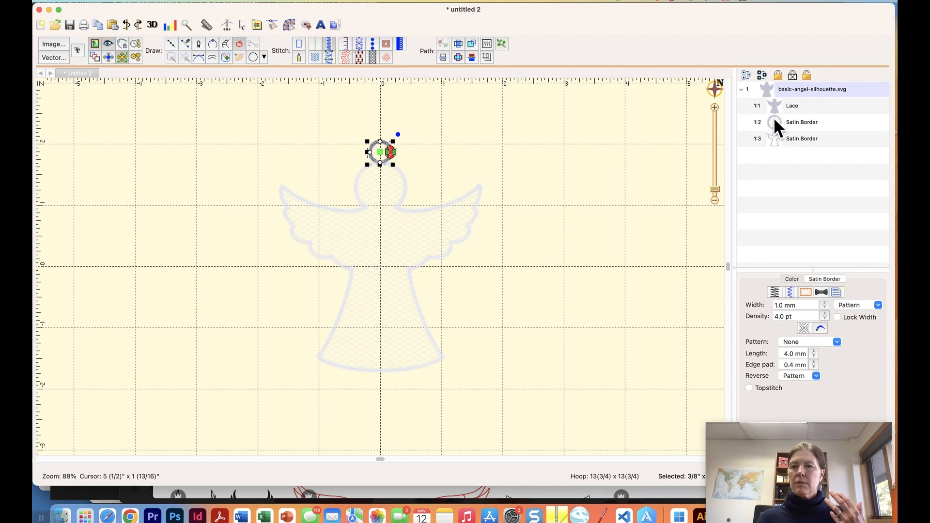
# Put the ring's satin border first in the stitch order, with Lace right below.
pyautogui.click(775, 109)
pyautogui.moveTo(772, 103); pyautogui.dragTo(772, 129)
pyautogui.click(770, 185)
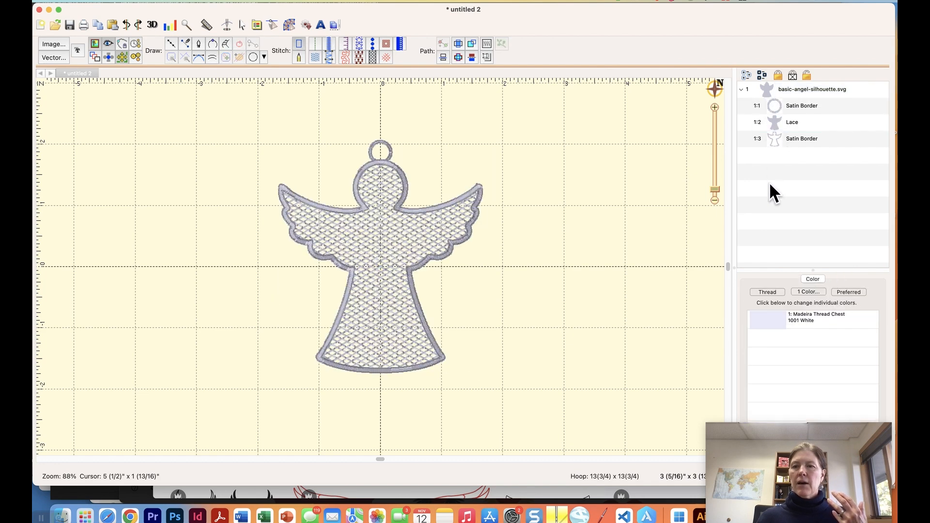
# Change the angel's outer satin border thread from 1001 White to Madeira 1309 Hot Pink.
pyautogui.click(771, 137)
pyautogui.click(789, 280)
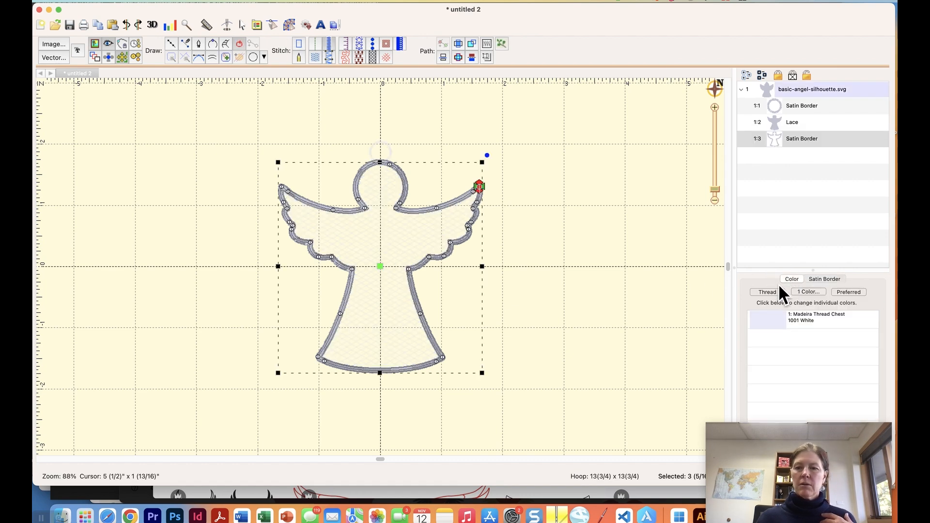
pyautogui.click(776, 322)
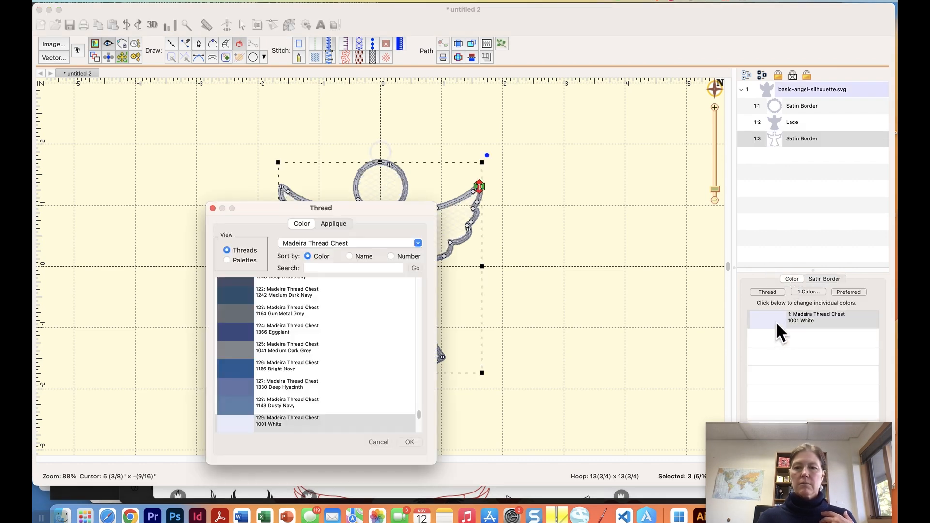
pyautogui.click(322, 269)
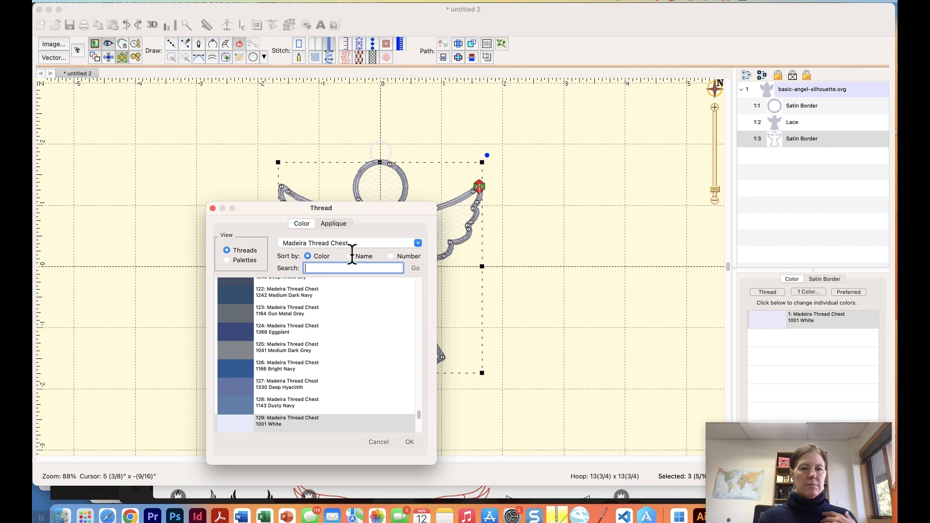
pyautogui.click(350, 256)
pyautogui.write('pink')
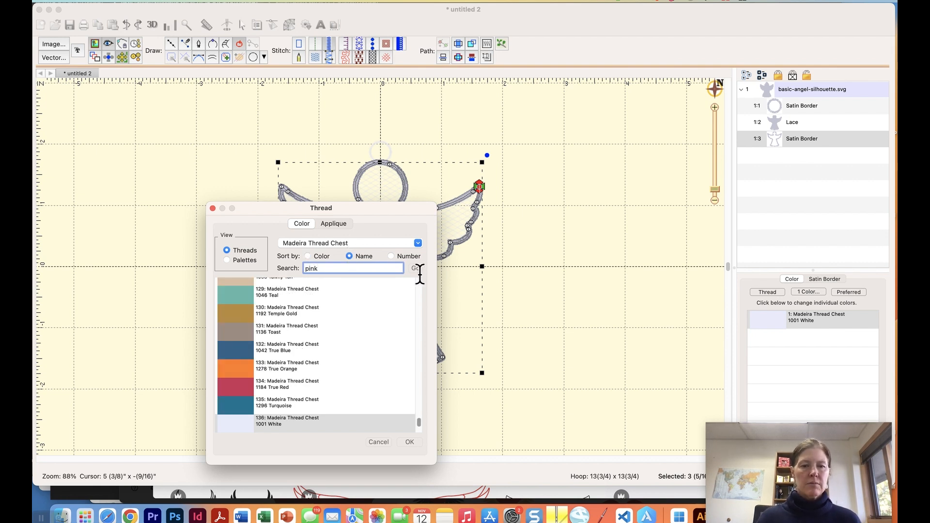
pyautogui.click(415, 268)
pyautogui.click(411, 441)
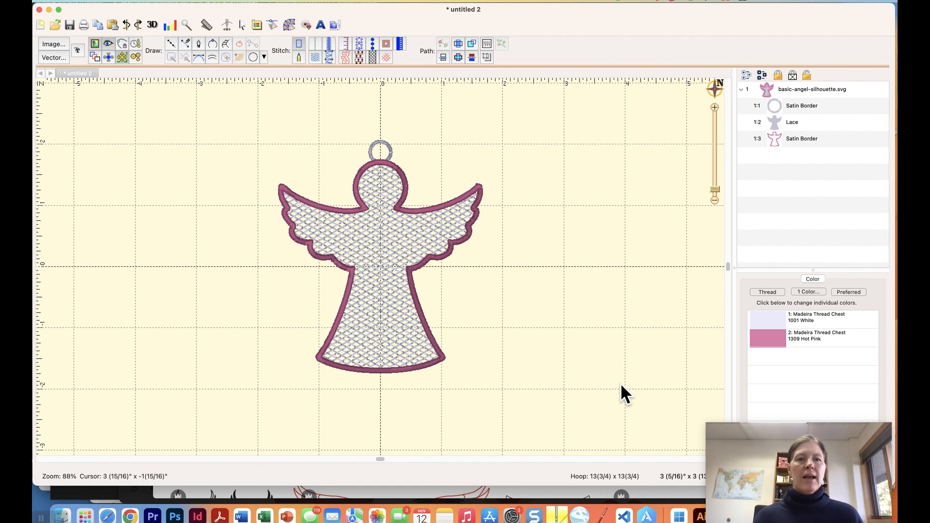
pyautogui.click(321, 25)
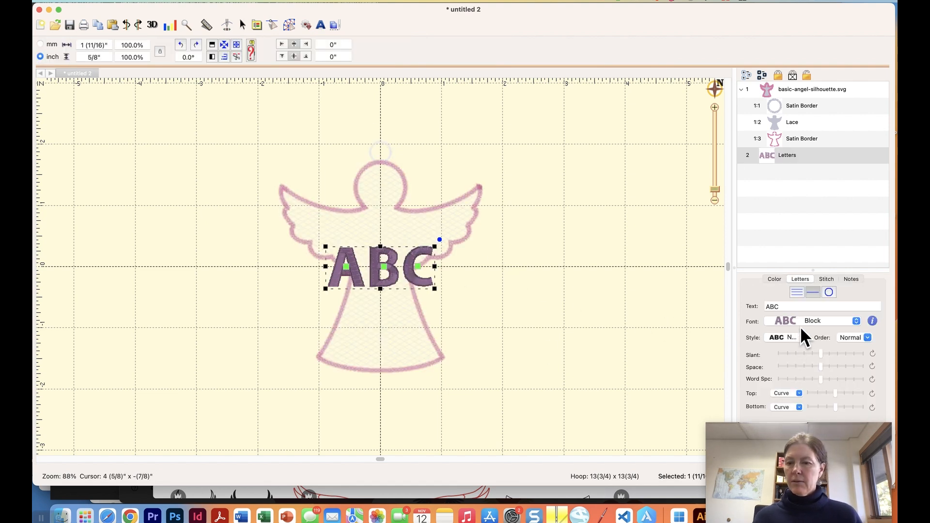
# Switch the lettering font to Jasmine.
pyautogui.click(796, 320)
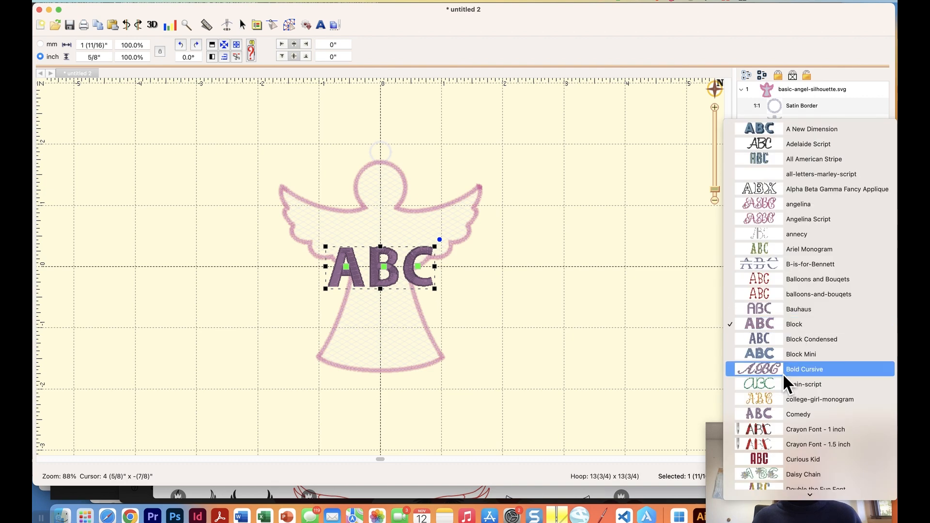
pyautogui.scroll(-10, 783, 375)
pyautogui.scroll(-3, 783, 373)
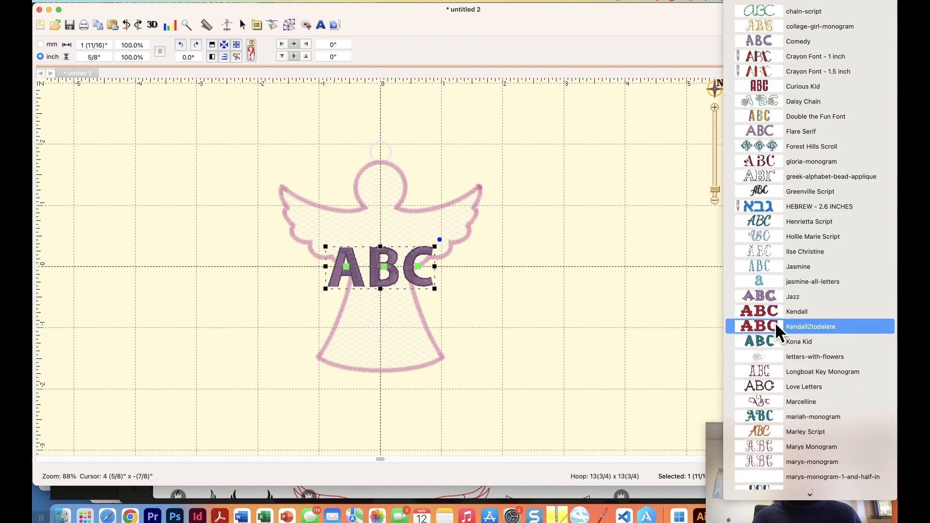
pyautogui.scroll(-3, 774, 322)
pyautogui.click(774, 255)
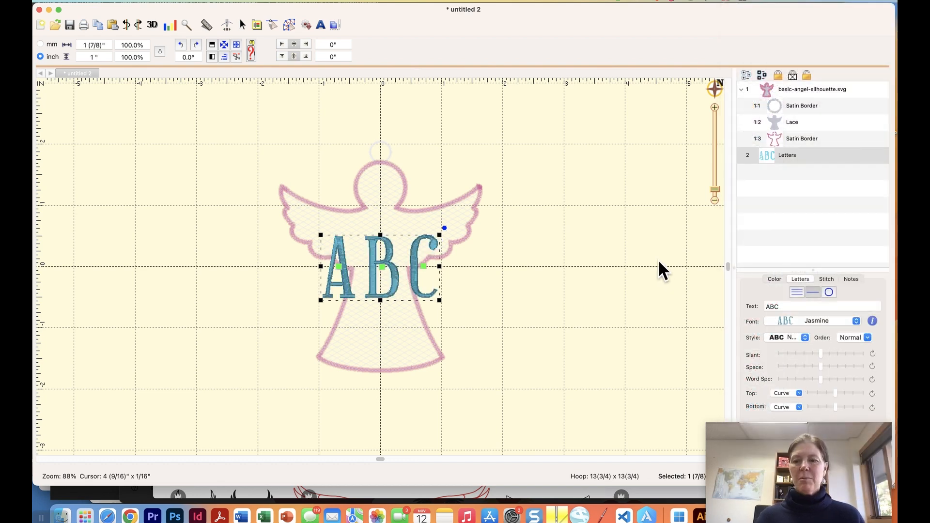
# Replace the ABC text with the personalised name.
pyautogui.doubleClick(790, 306)
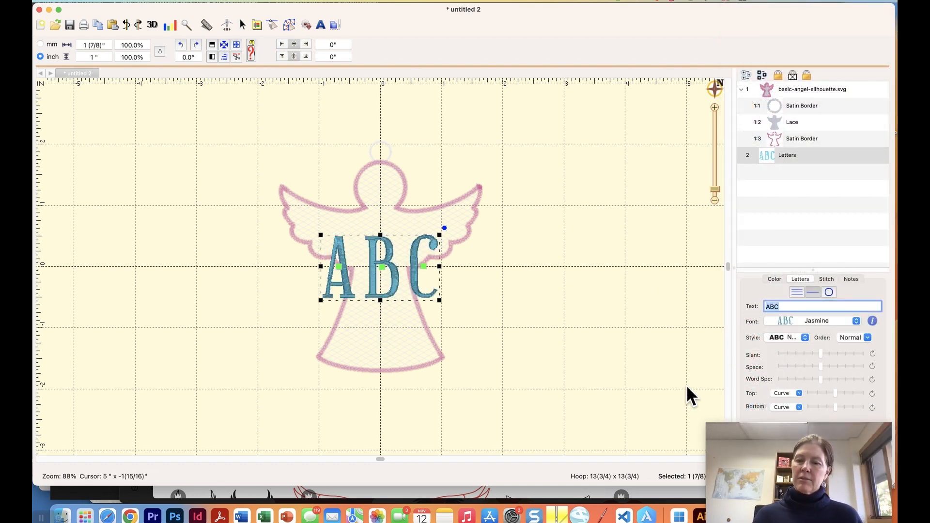
pyautogui.write('N')
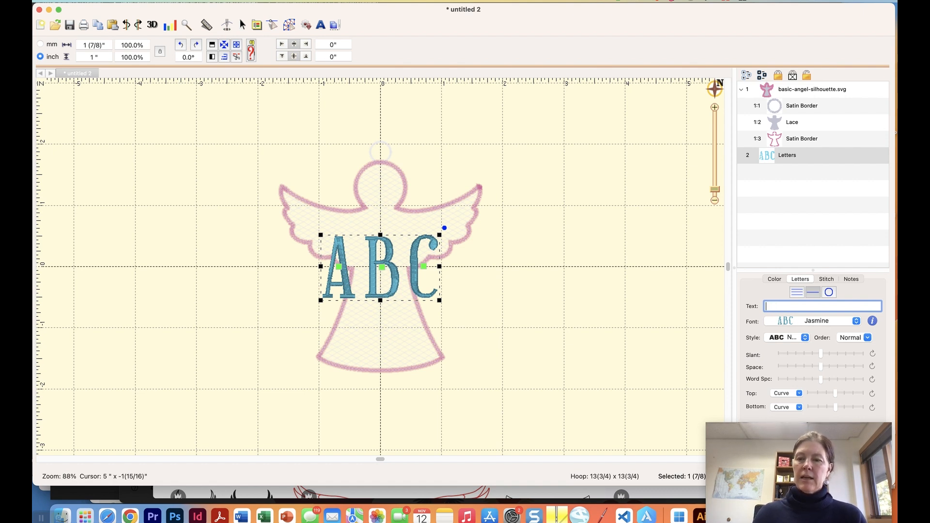
pyautogui.write('ara')
pyautogui.press('Return')
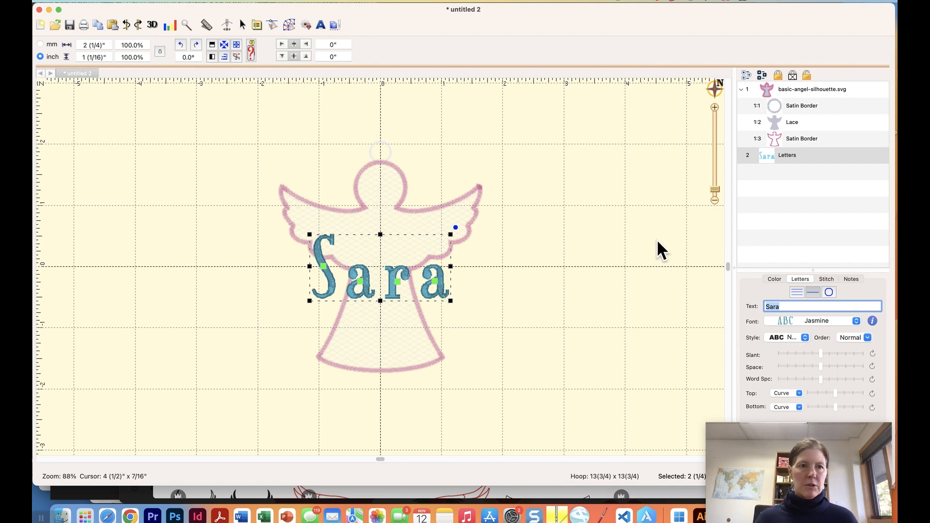
# Scale the name lettering to 90%, then to 80% width and height.
pyautogui.click(124, 45)
pyautogui.write('90')
pyautogui.press('Tab')
pyautogui.press('Tab')
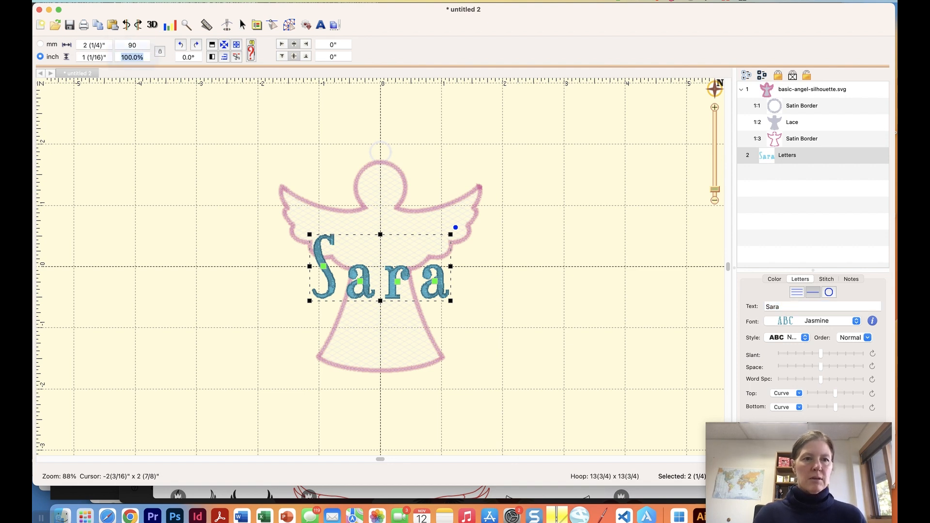
pyautogui.press('Return')
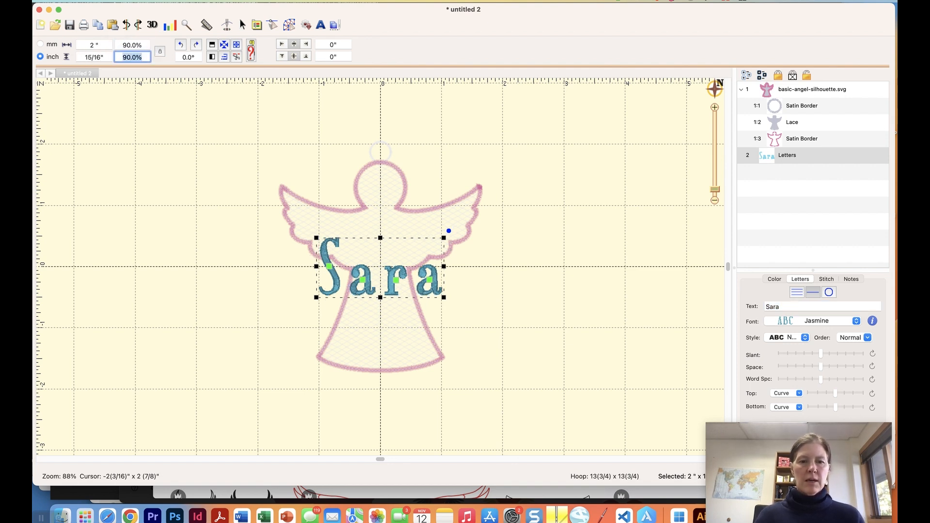
pyautogui.click(132, 45)
pyautogui.write('80')
pyautogui.press('Tab')
pyautogui.press('Tab')
pyautogui.write('80')
pyautogui.press('Return')
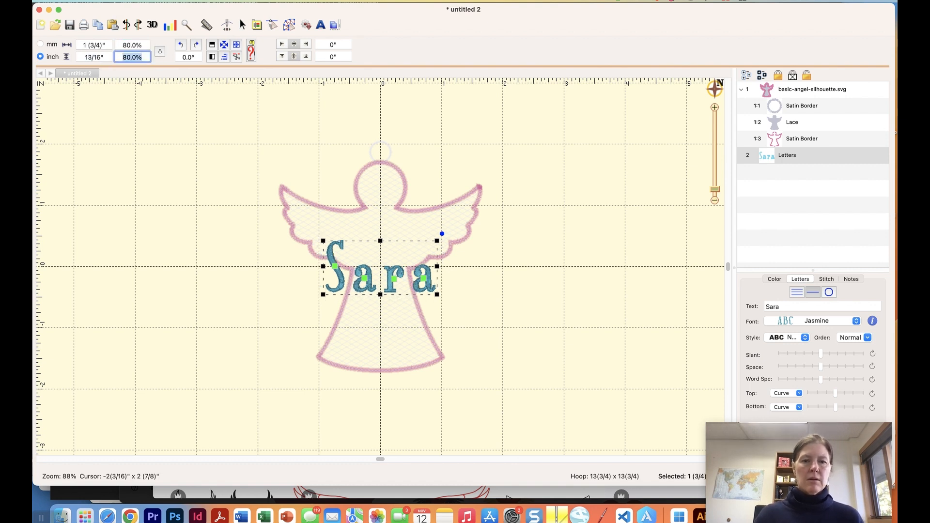
# Tighten the letter spacing and move the lettering up the angel's body.
pyautogui.moveTo(819, 366); pyautogui.dragTo(812, 364)
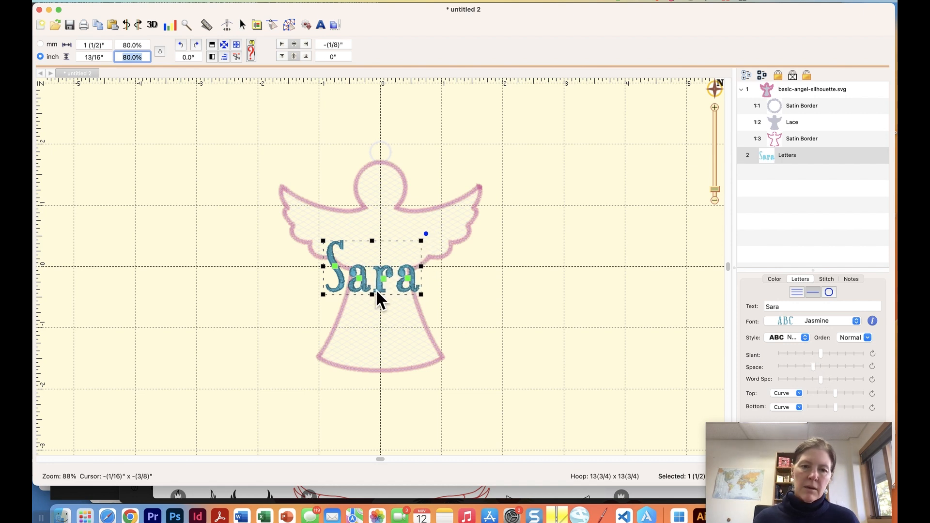
pyautogui.moveTo(379, 287); pyautogui.dragTo(386, 253)
pyautogui.click(186, 91)
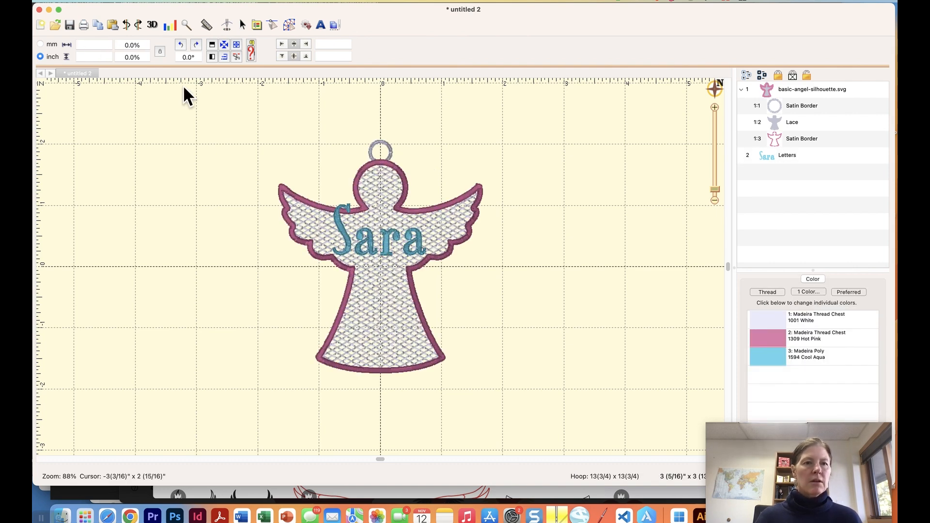
# Shrink the lettering to 70% and centre it just below the angel's head.
pyautogui.click(387, 246)
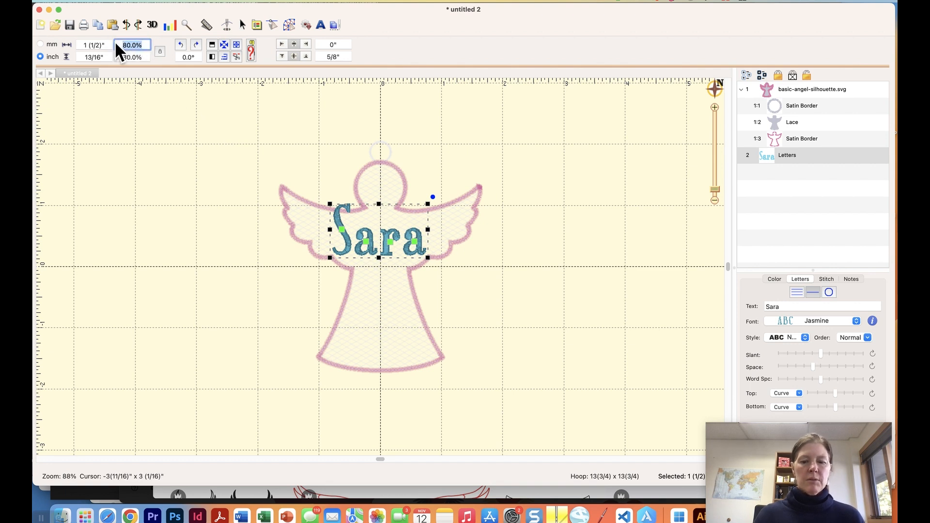
pyautogui.write('70')
pyautogui.press('Tab')
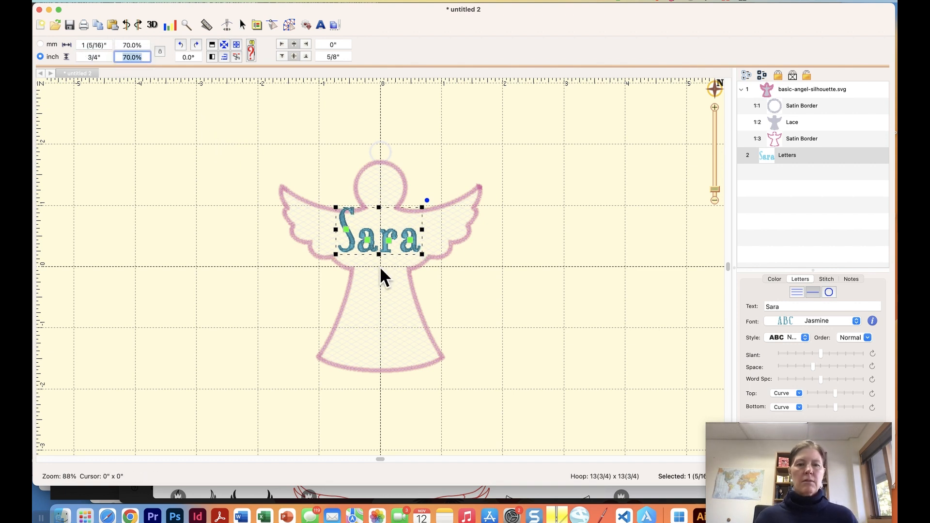
pyautogui.moveTo(385, 245); pyautogui.dragTo(387, 256)
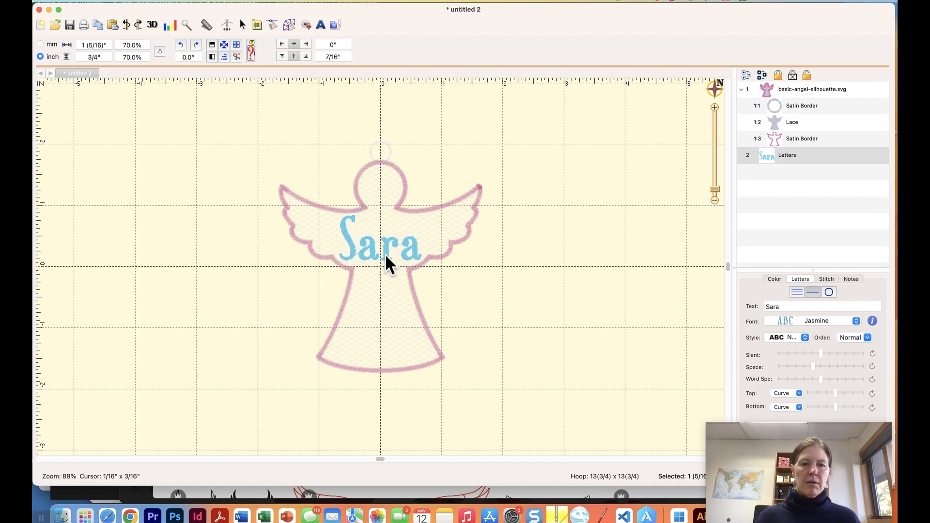
pyautogui.moveTo(385, 253); pyautogui.dragTo(389, 253)
pyautogui.click(515, 277)
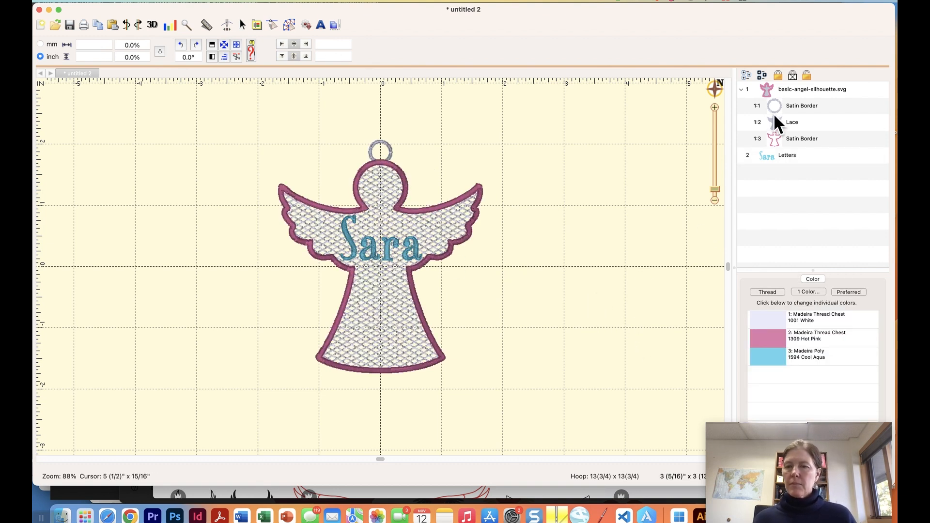
# Move the ring's Satin Border row below Lace, then play the whole stitch simulation through.
pyautogui.moveTo(778, 104); pyautogui.dragTo(777, 126)
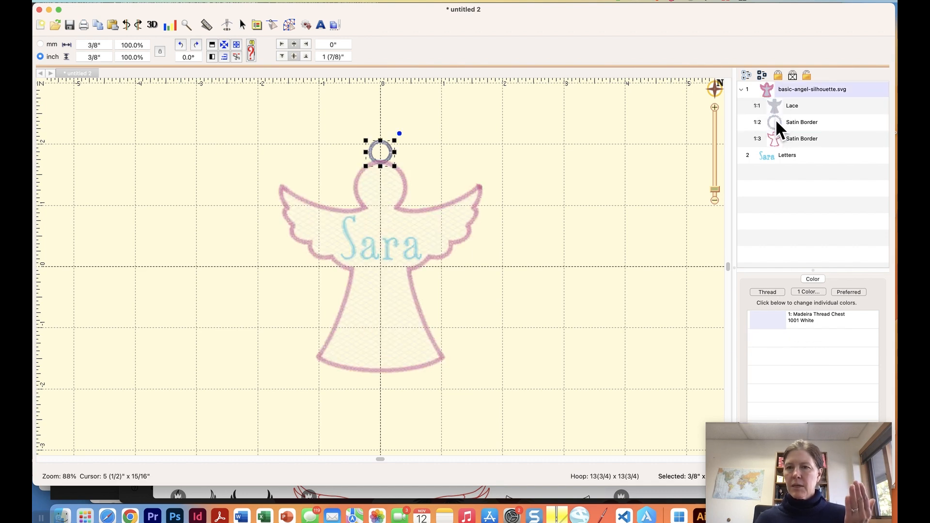
pyautogui.click(553, 160)
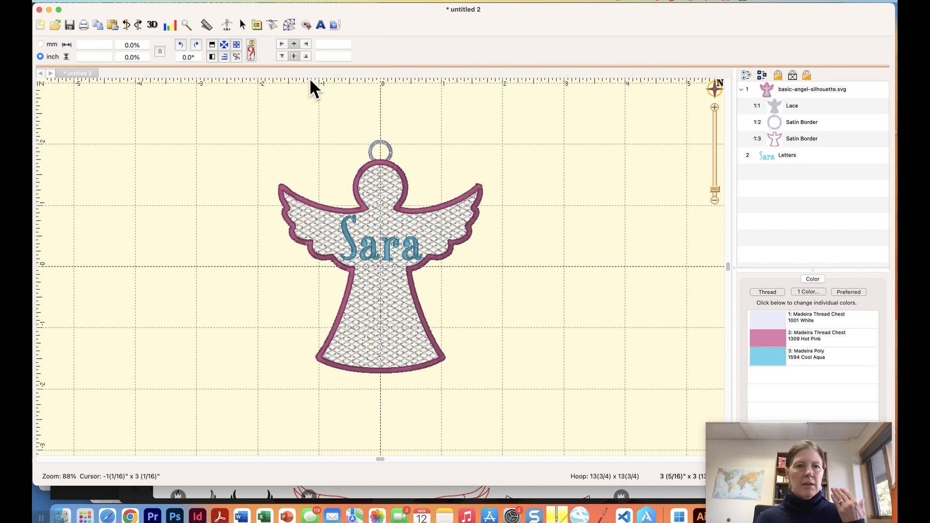
pyautogui.click(227, 26)
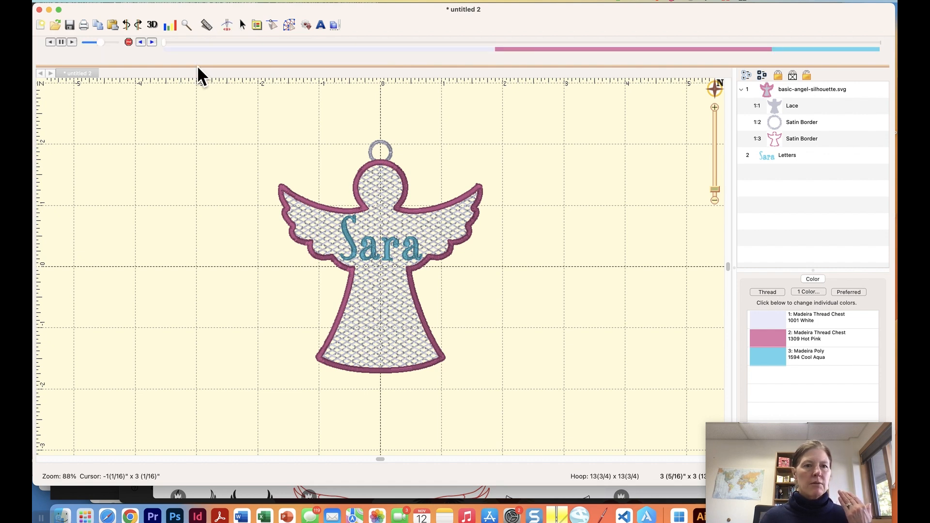
pyautogui.moveTo(163, 38)
pyautogui.mouseDown()
pyautogui.moveTo(268, 50)
pyautogui.moveTo(331, 45)
pyautogui.moveTo(430, 68)
pyautogui.moveTo(891, 46)
pyautogui.mouseUp()
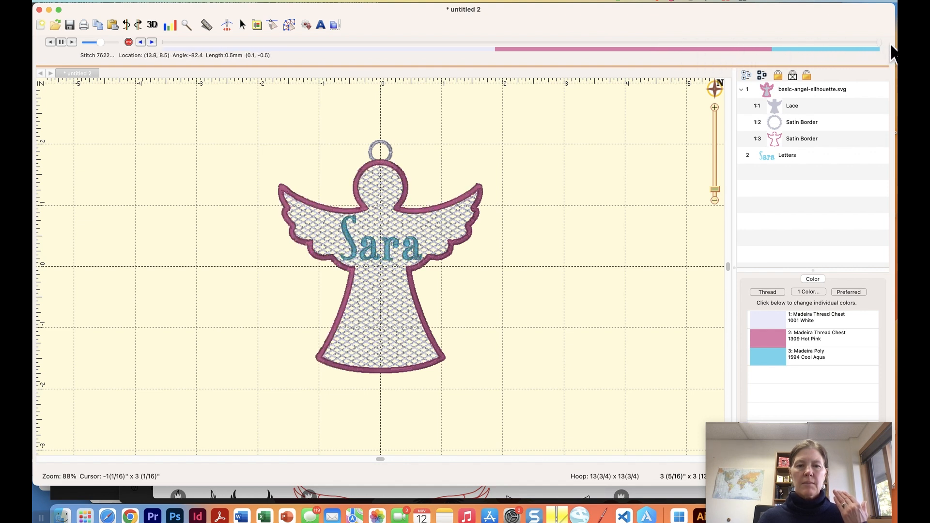